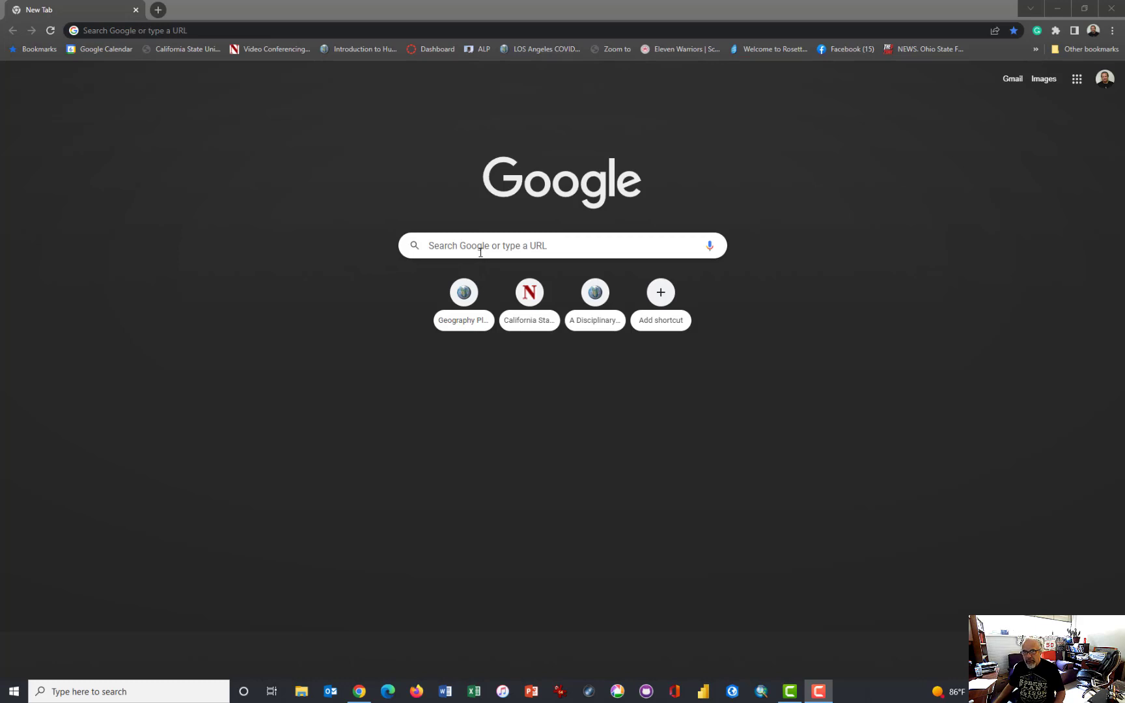
- Pick 'citrix workspace' from the address bar's recent searches to run the Google search
left_click(480, 252)
type("google drive")
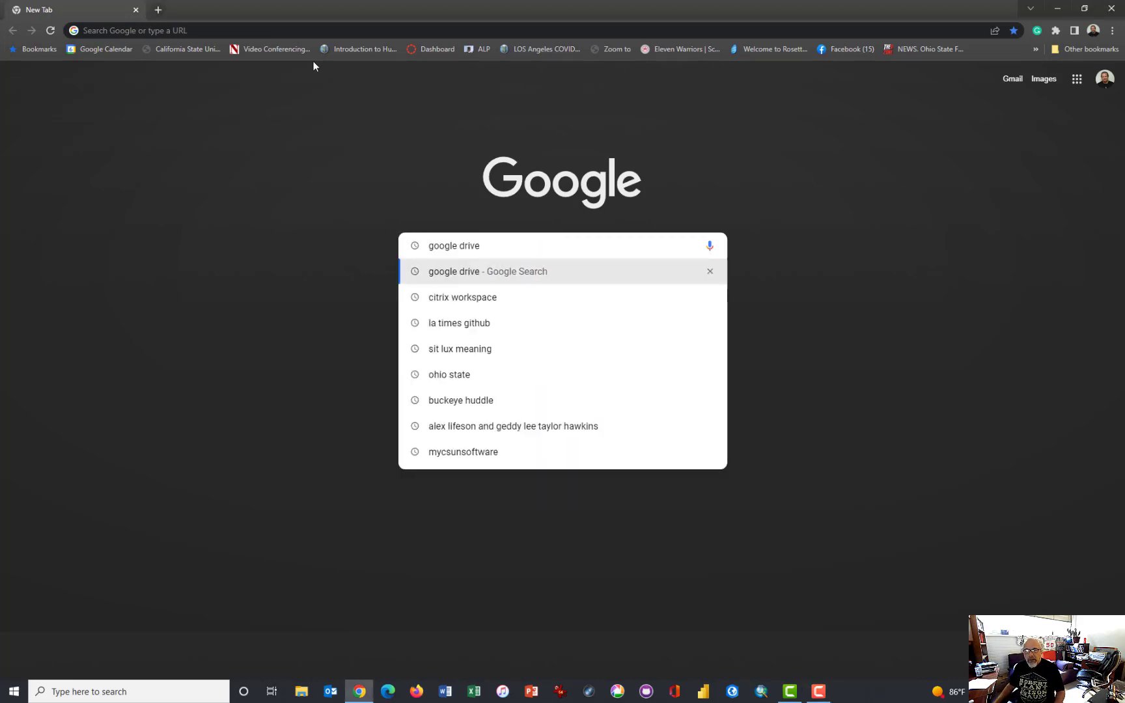
left_click(261, 31)
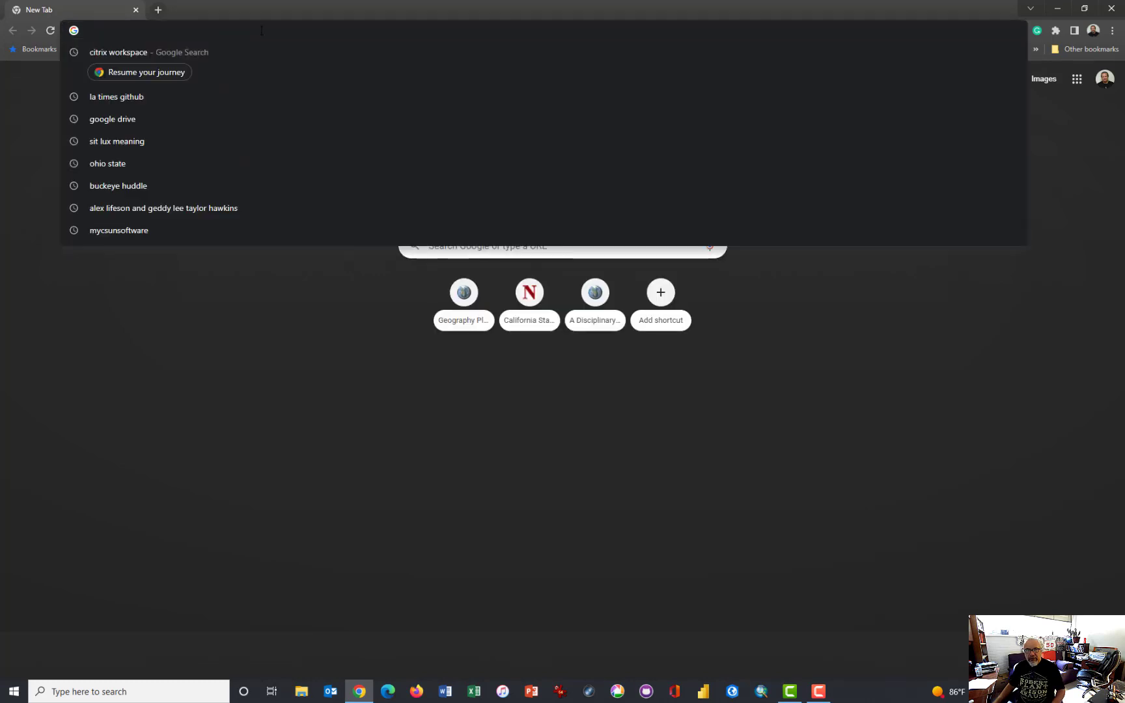
left_click(118, 52)
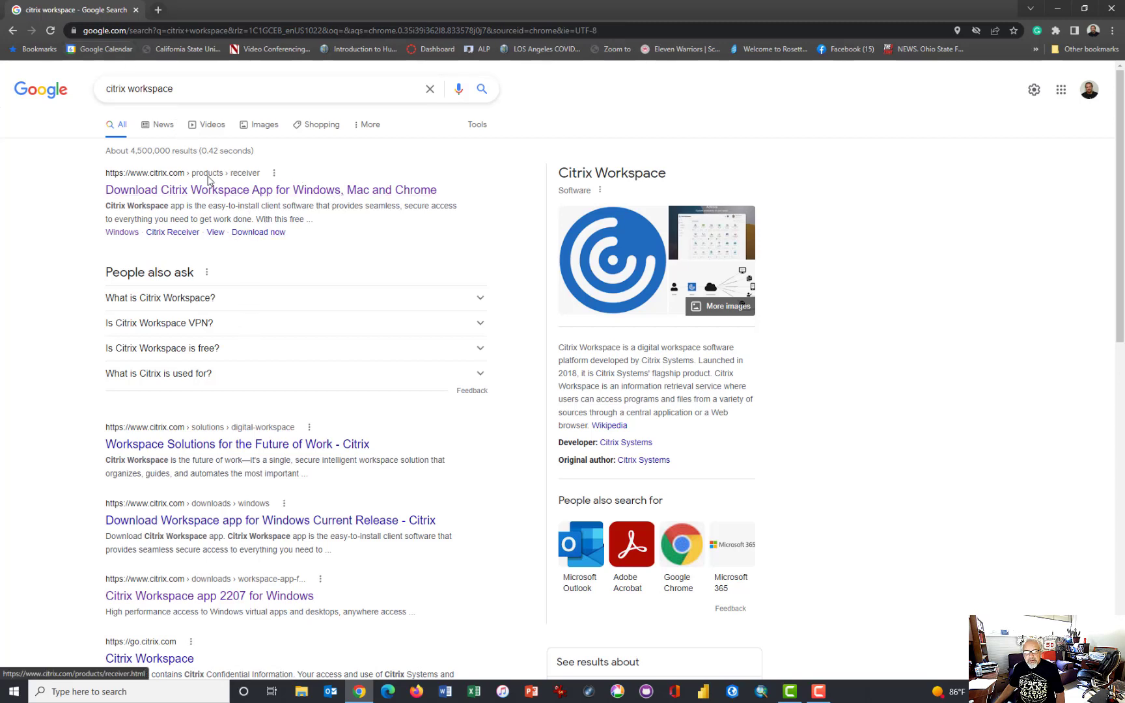
scroll(260, 367, "down", 3)
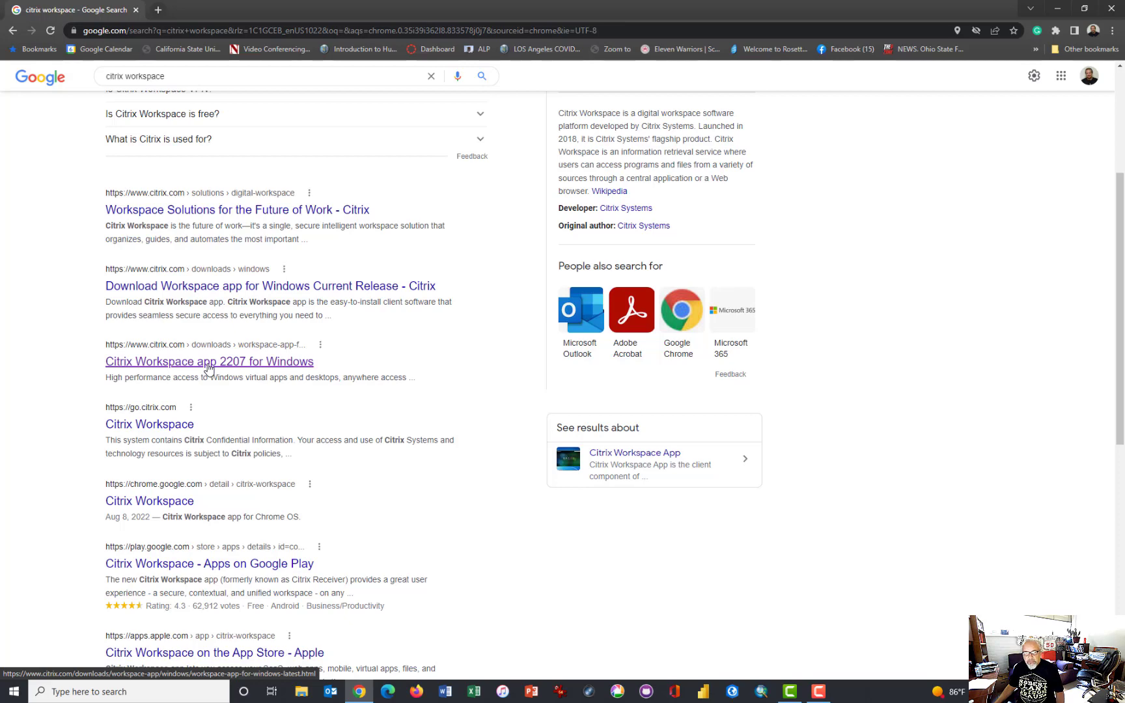
scroll(208, 368, "up", 4)
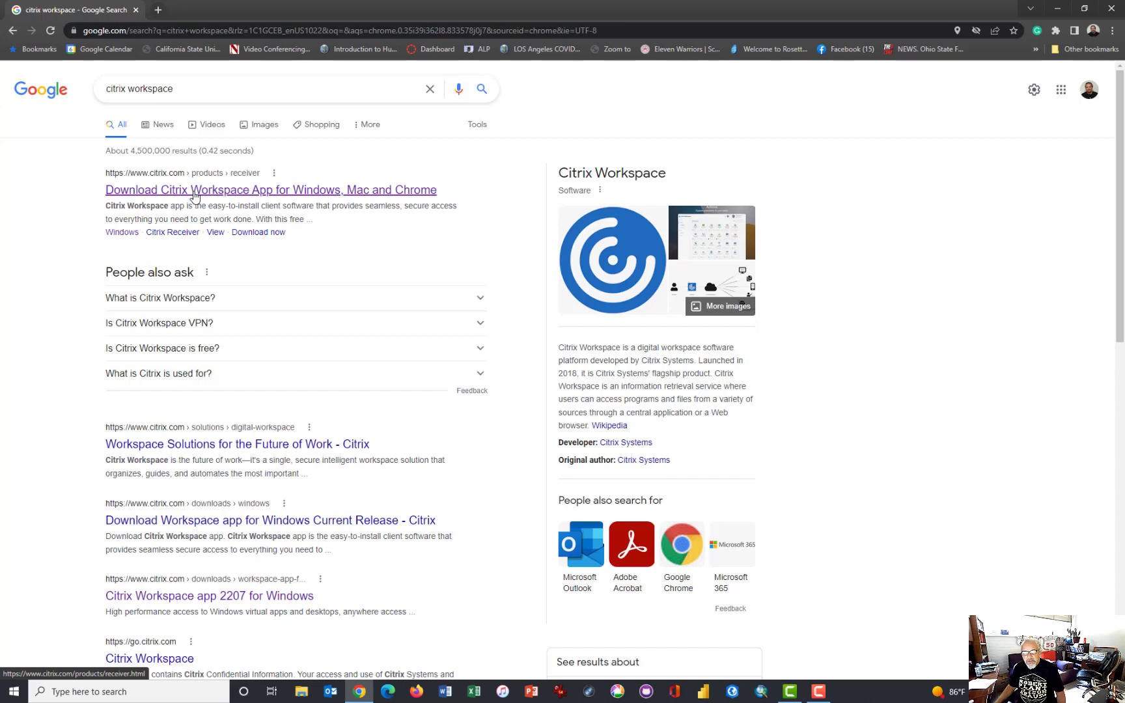
- Follow the first result to the Citrix downloads listing and open Citrix Workspace app 2207 for Windows
left_click(194, 194)
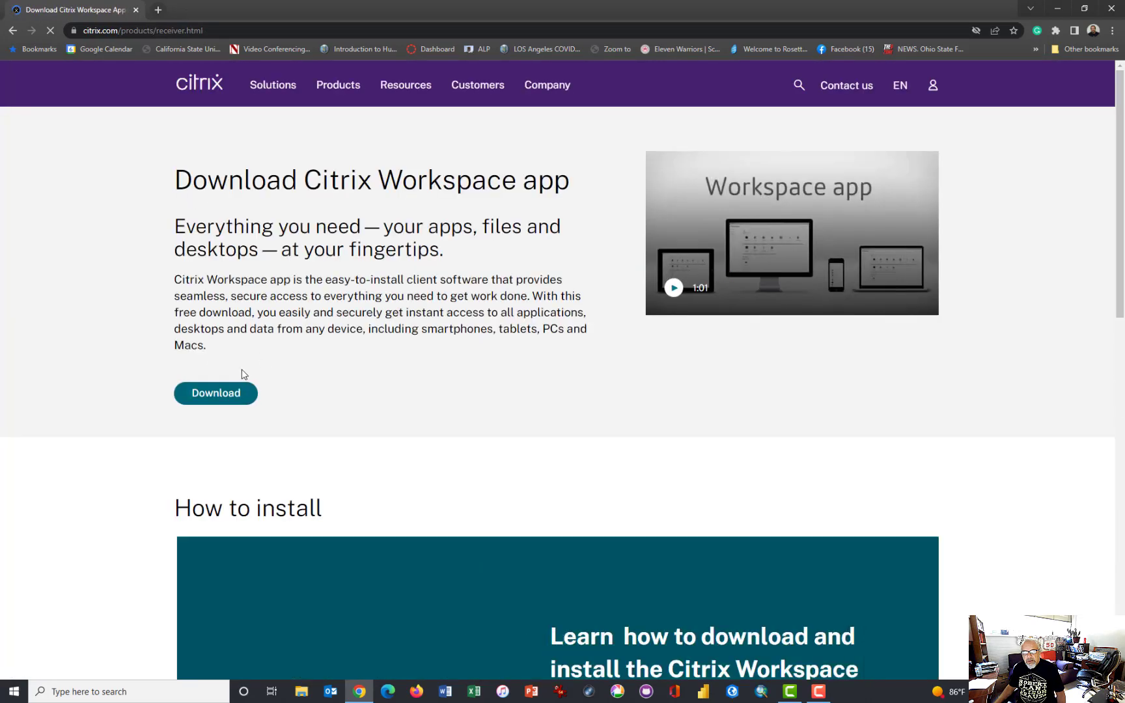
left_click(214, 393)
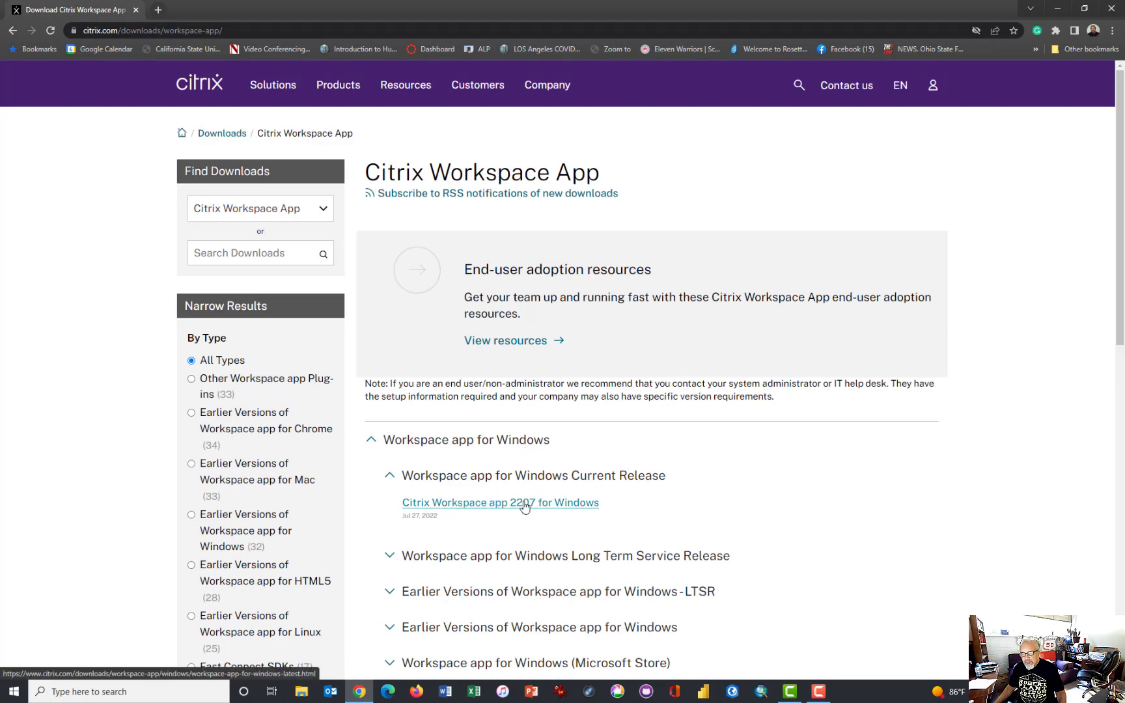
scroll(616, 496, "down", 3)
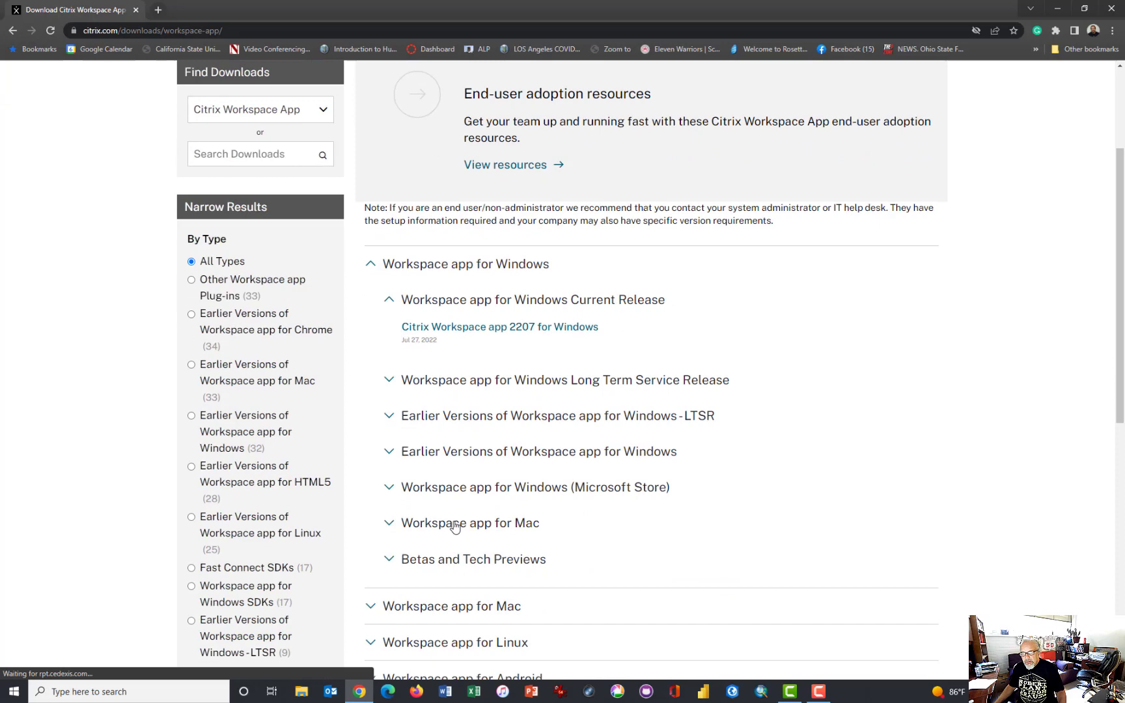
scroll(642, 460, "up", 1)
scroll(642, 460, "down", 2)
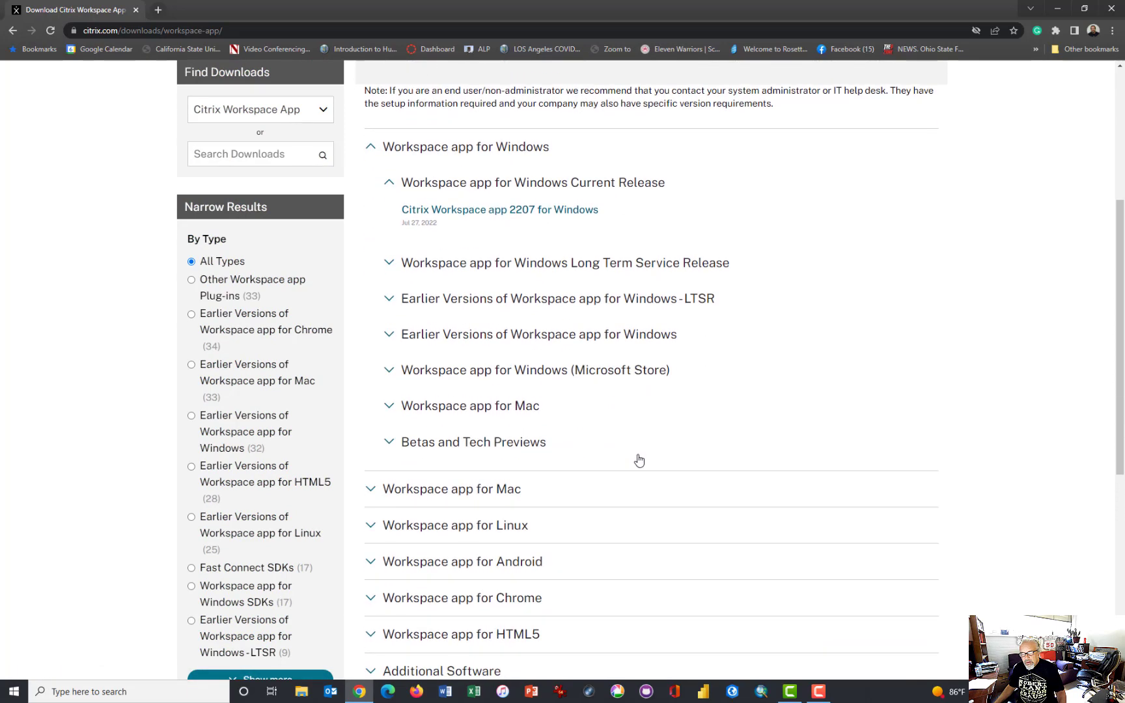
left_click(496, 600)
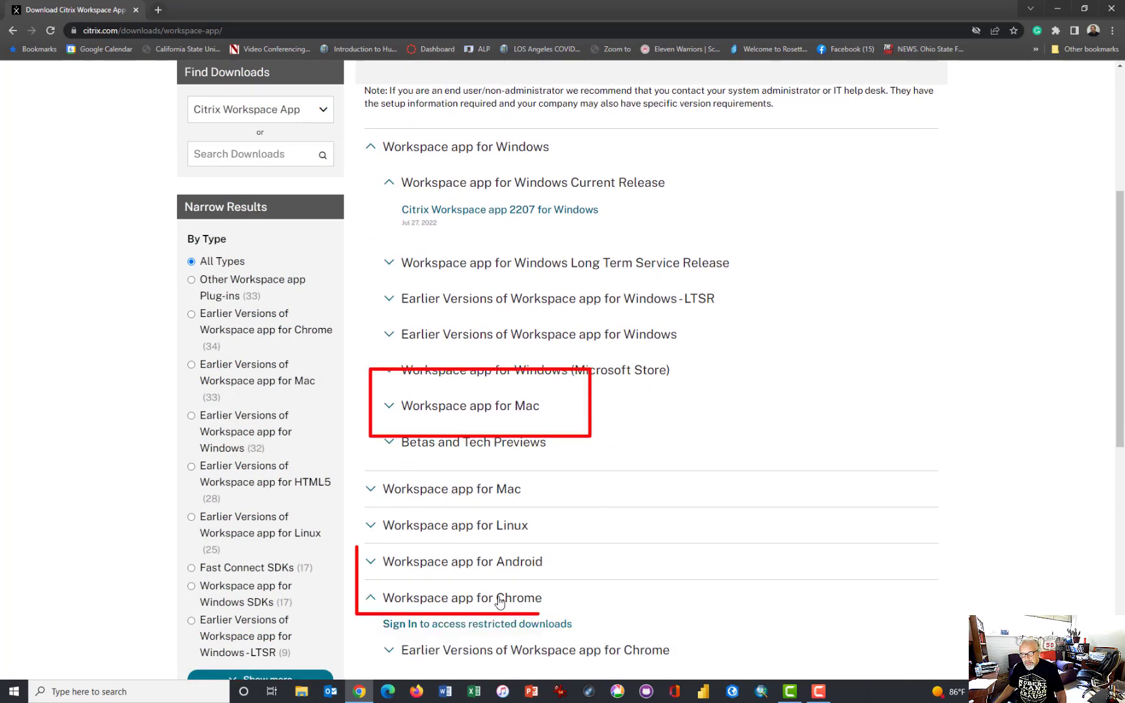
left_click(369, 599)
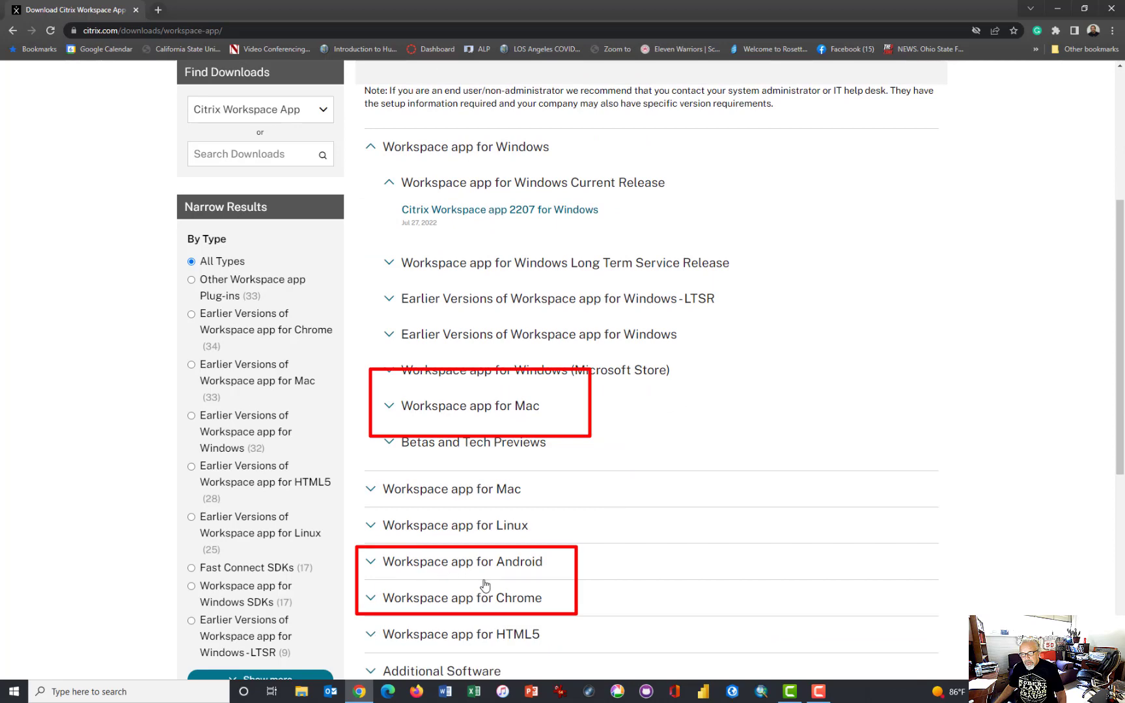
scroll(596, 586, "down", 2)
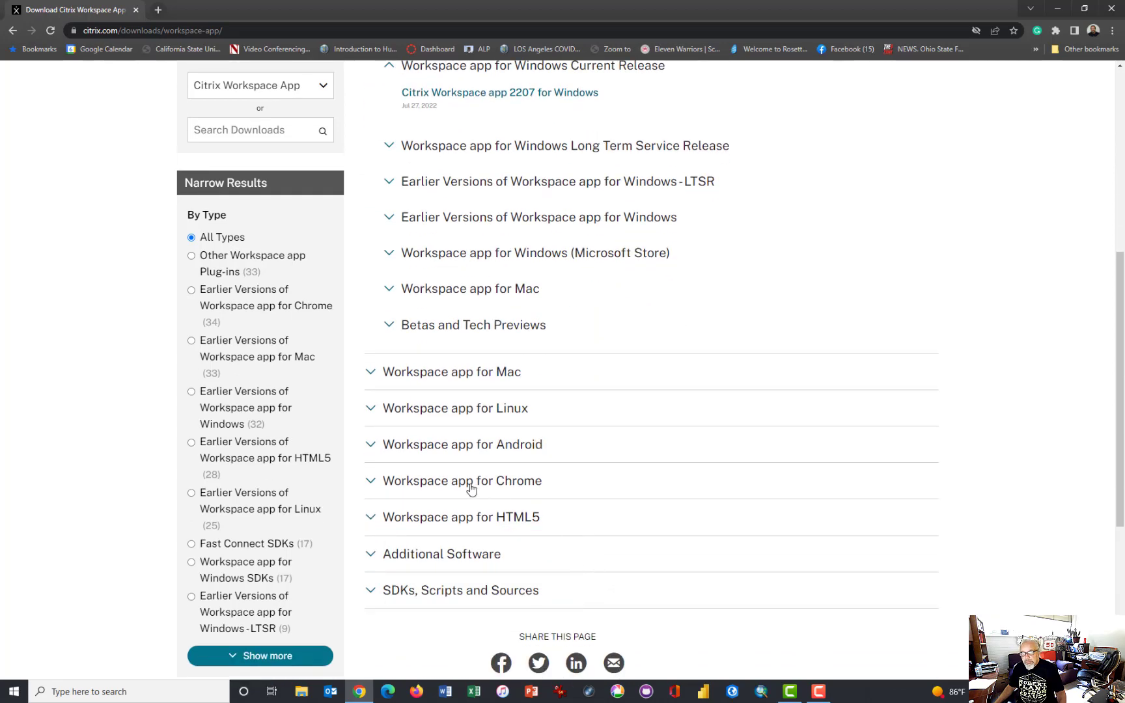
scroll(481, 489, "up", 4)
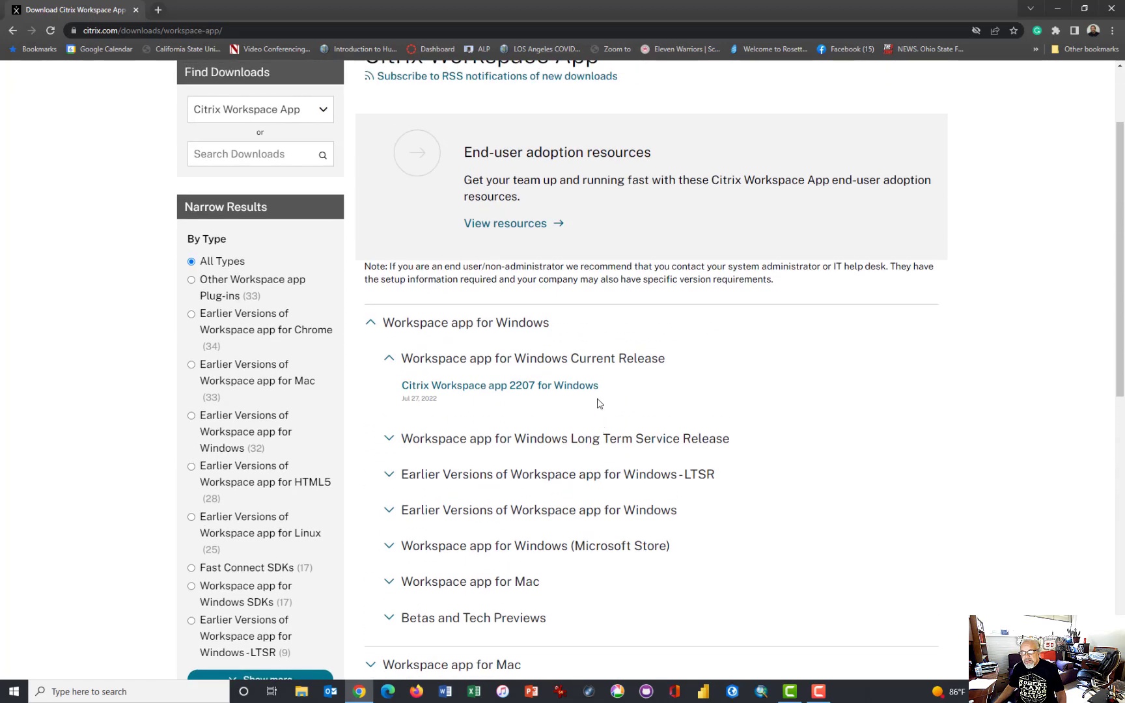
left_click(537, 389)
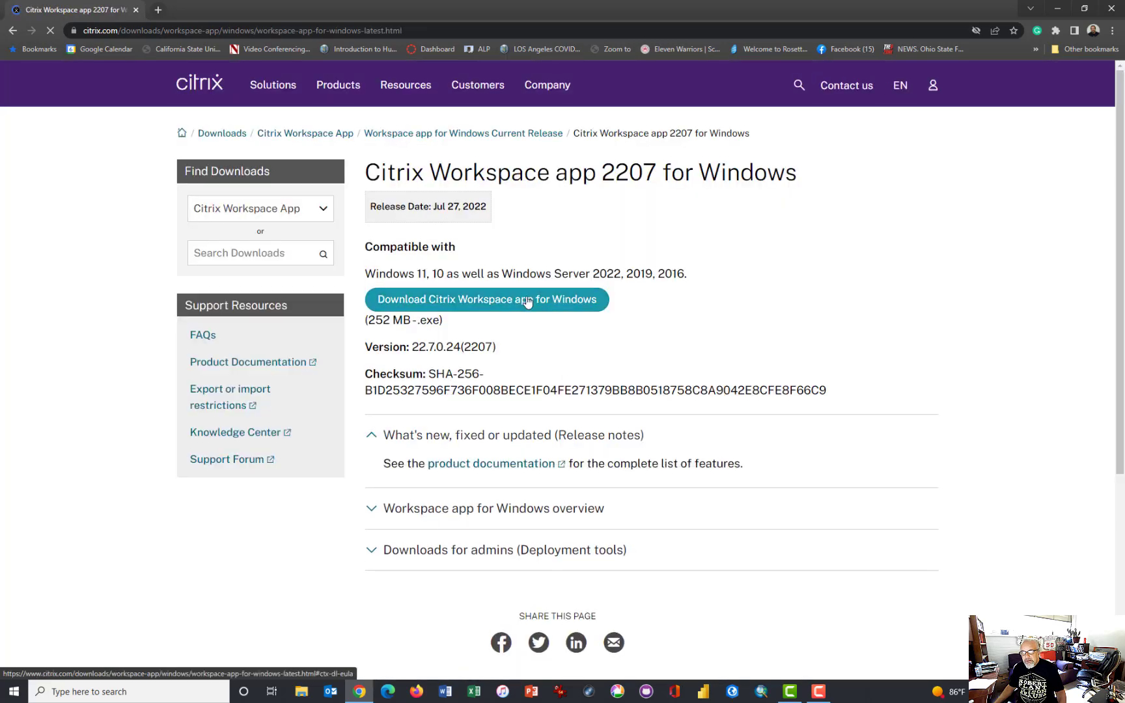
- Save the Workspace app installer to Downloads and run CitrixWorkspaceApp.exe
left_click(526, 306)
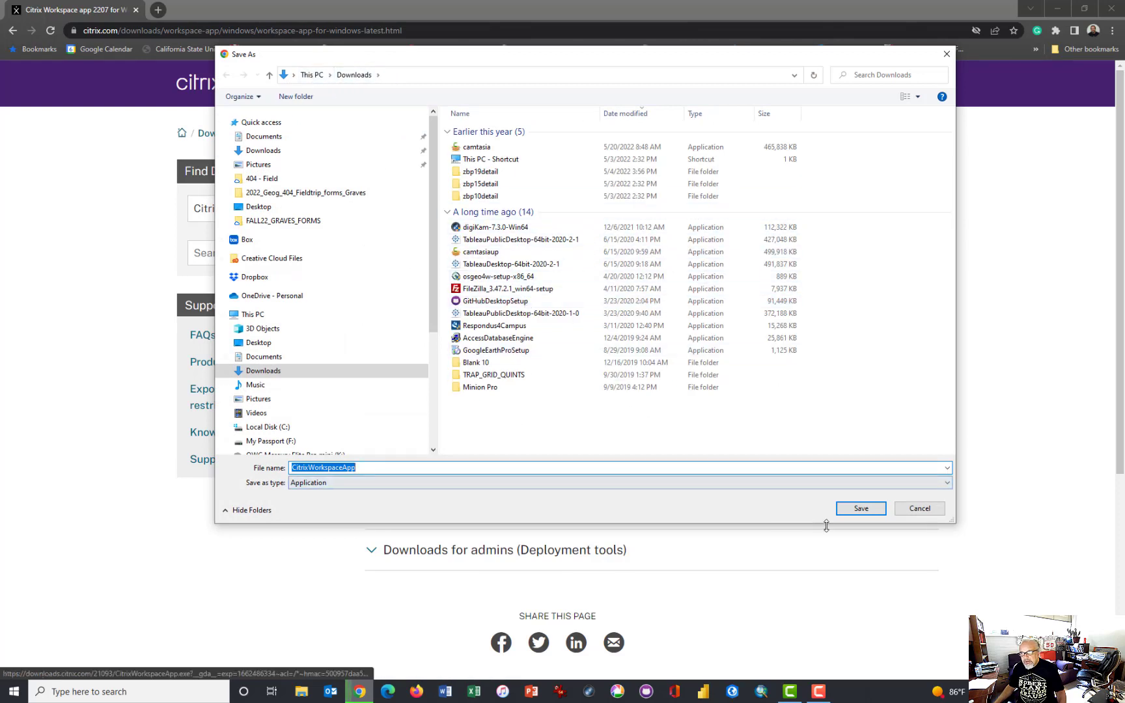
left_click(868, 509)
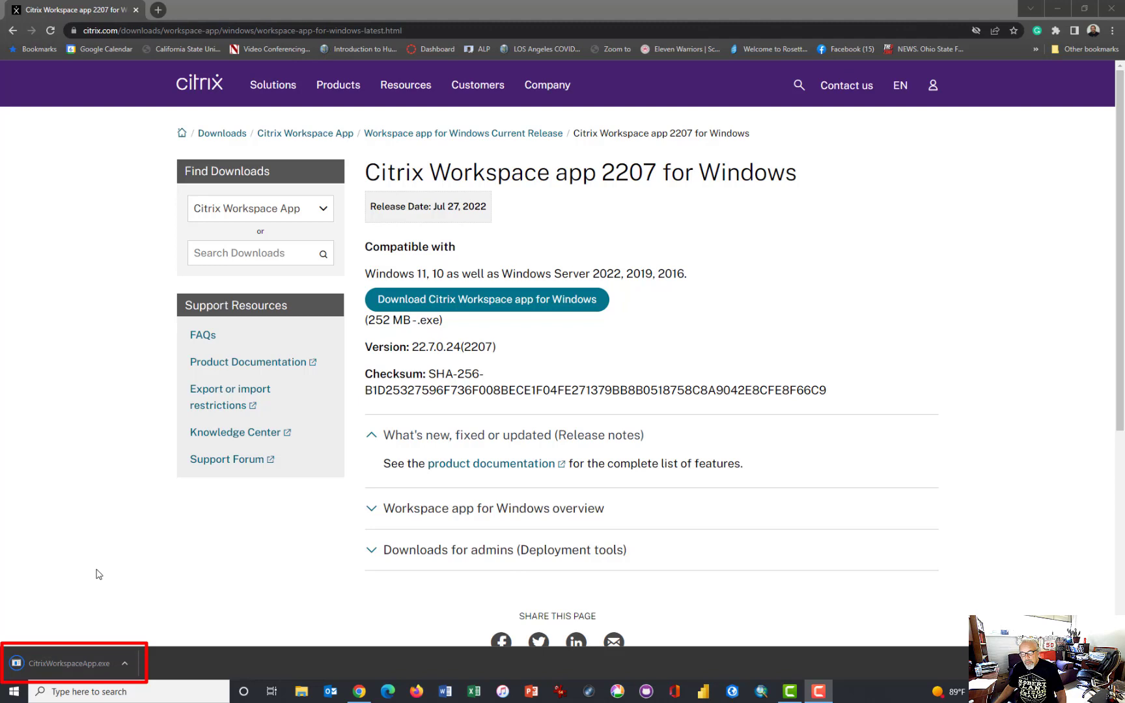
left_click(74, 665)
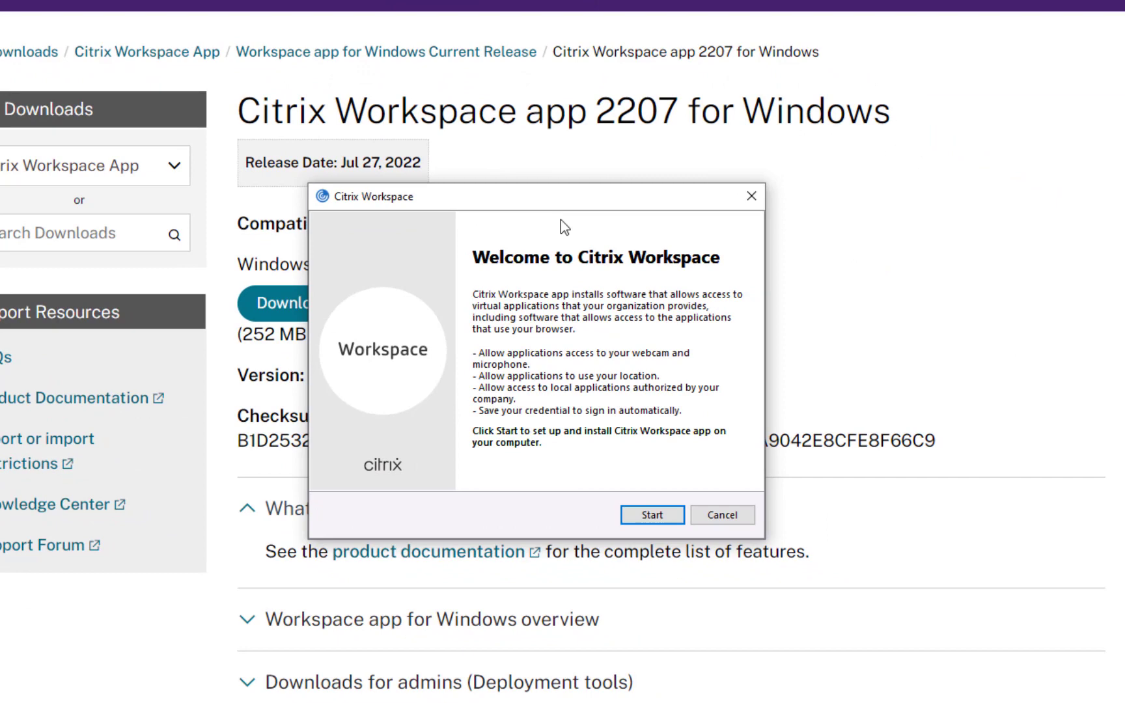
- Accept the licence, enable single sign-on, toggle app protection, and install Citrix Workspace
left_click(646, 519)
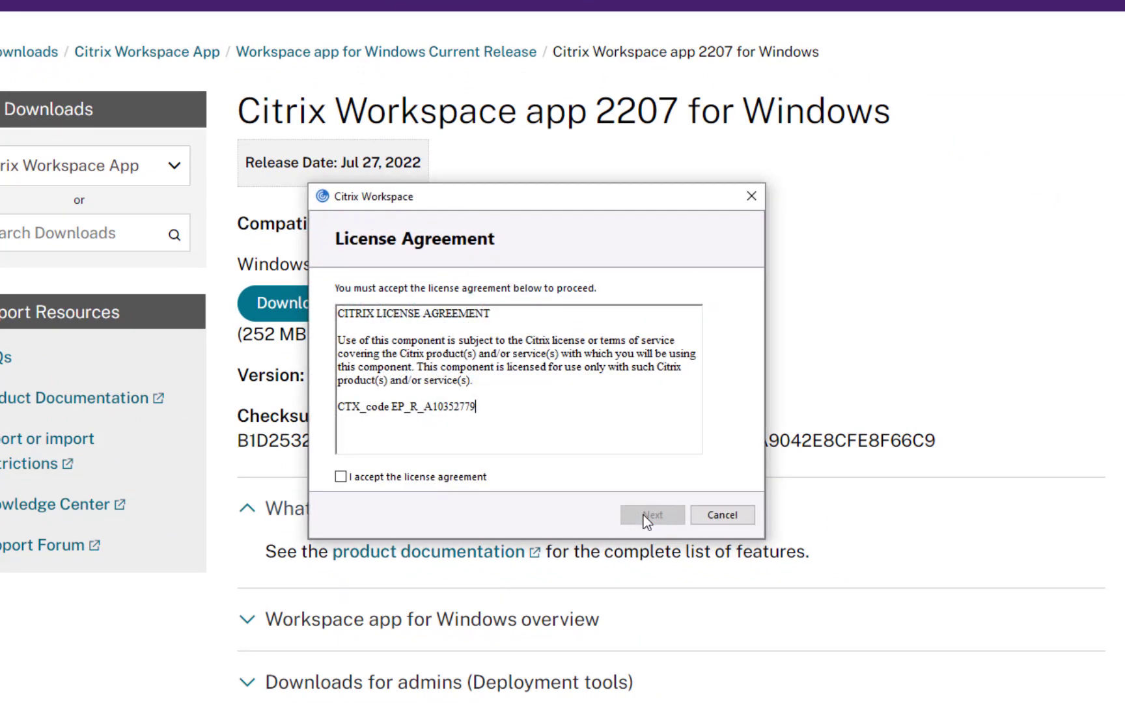
left_click(340, 477)
left_click(658, 515)
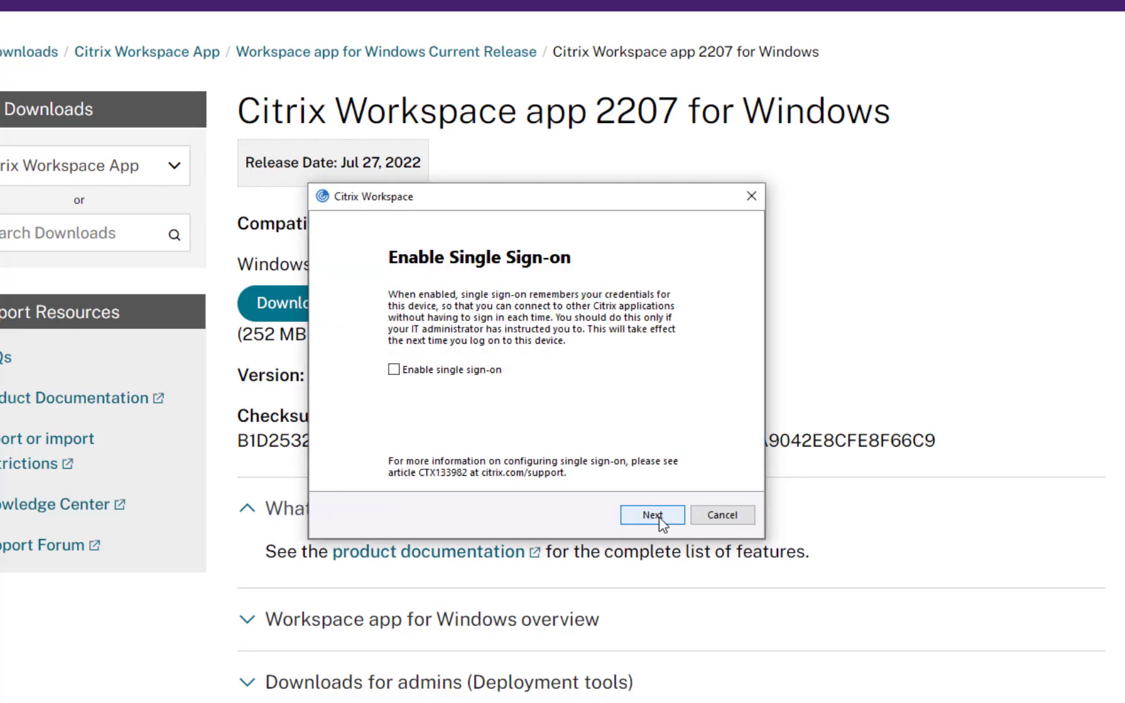
left_click(395, 370)
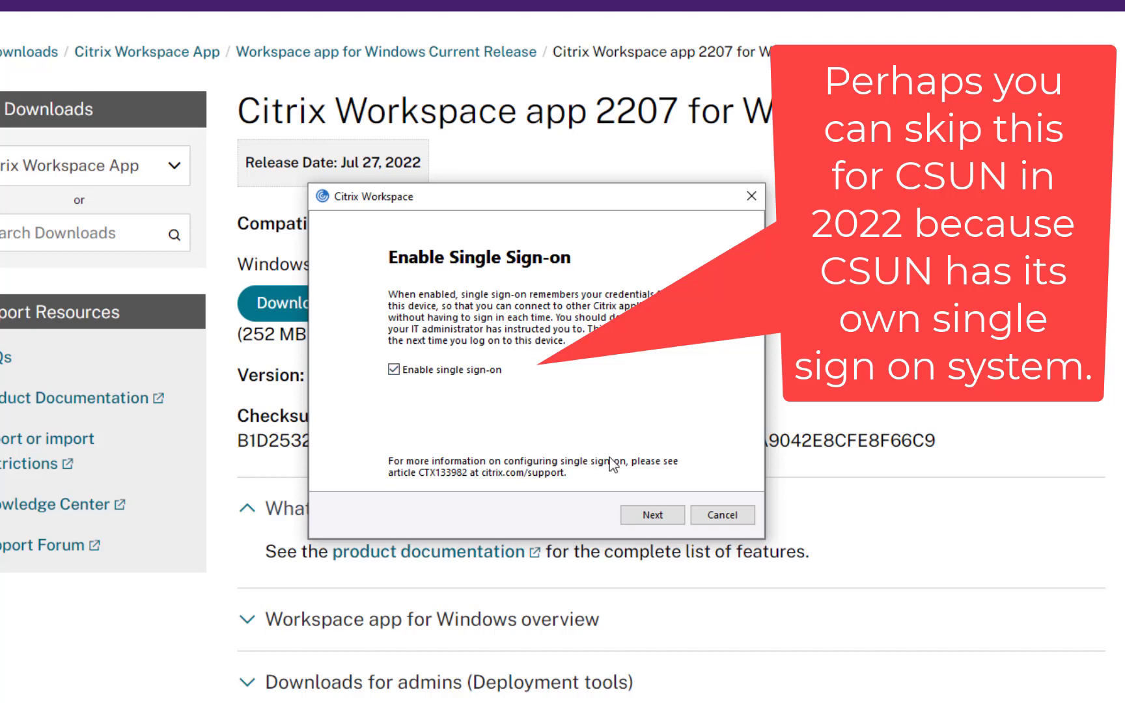
left_click(673, 522)
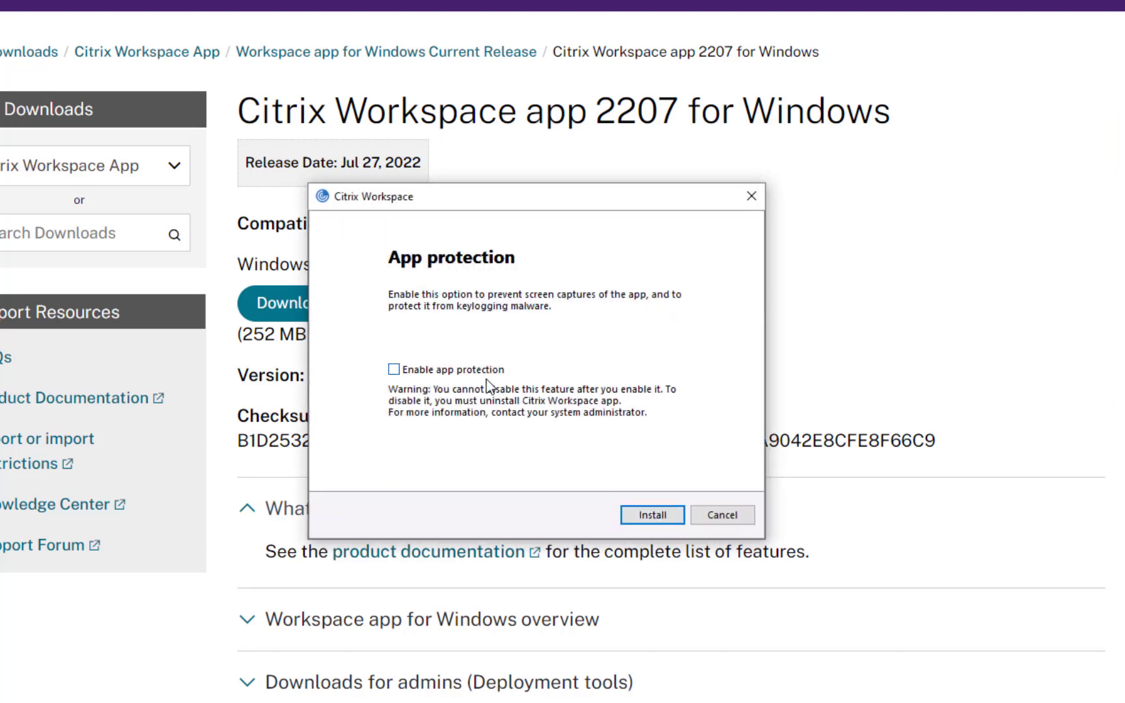
left_click(487, 371)
left_click(644, 518)
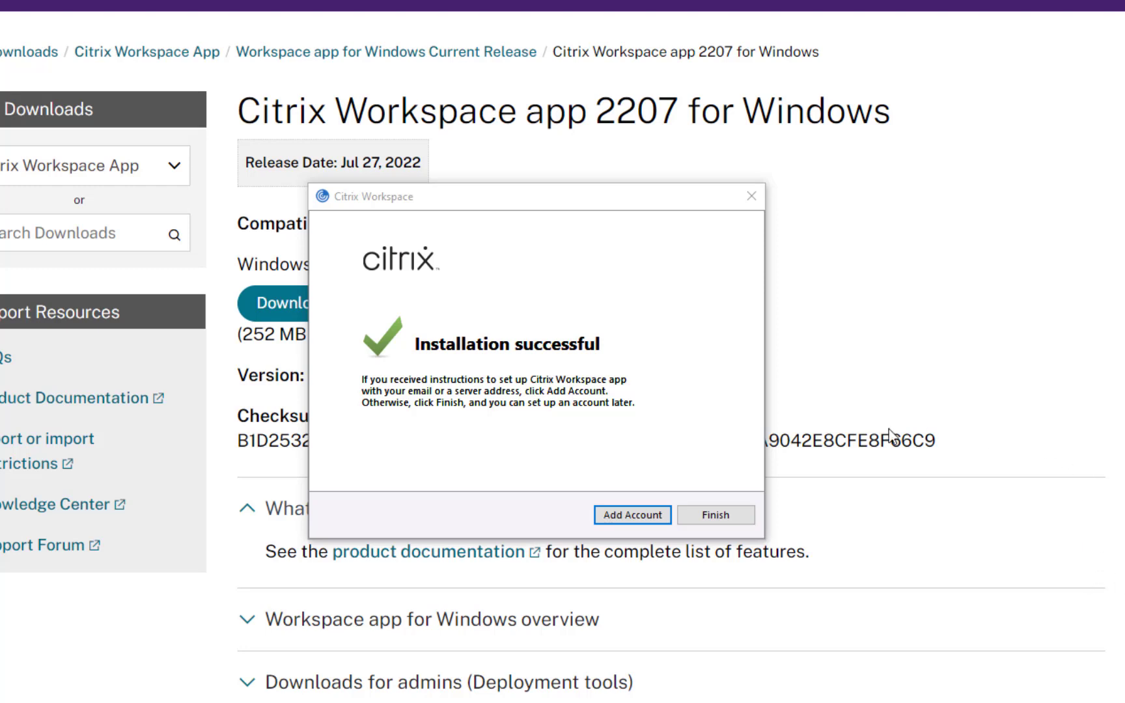
- Close the finished installer and begin adding a Citrix Workspace account
left_click(622, 517)
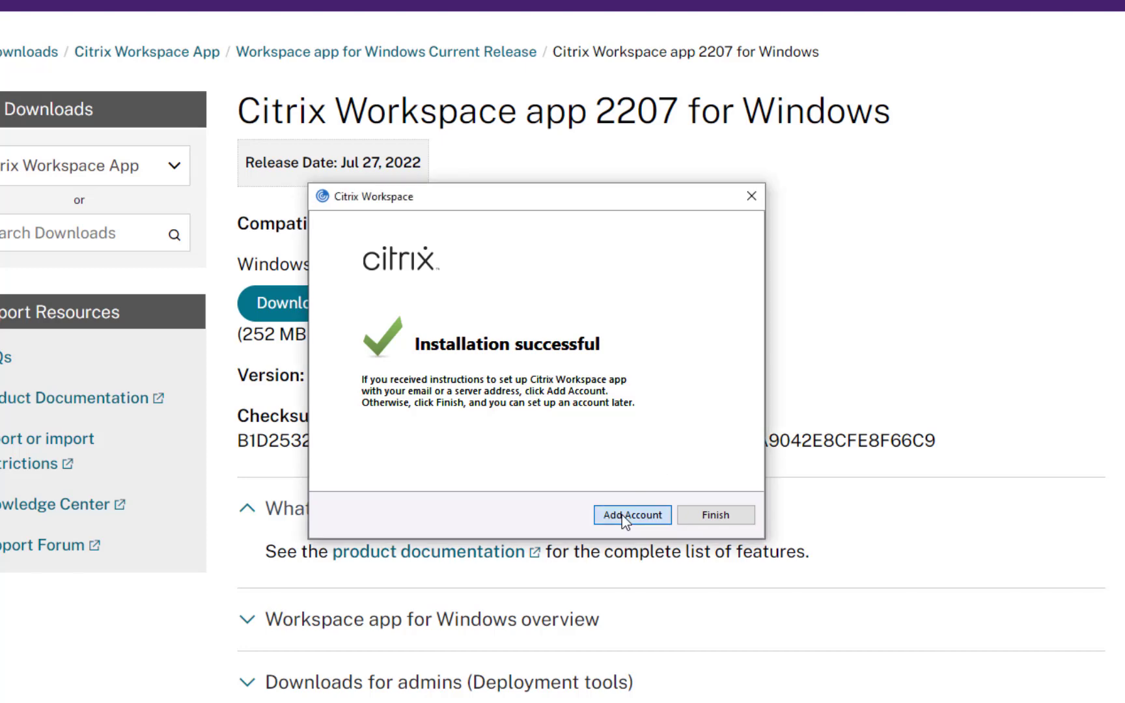
left_click(623, 518)
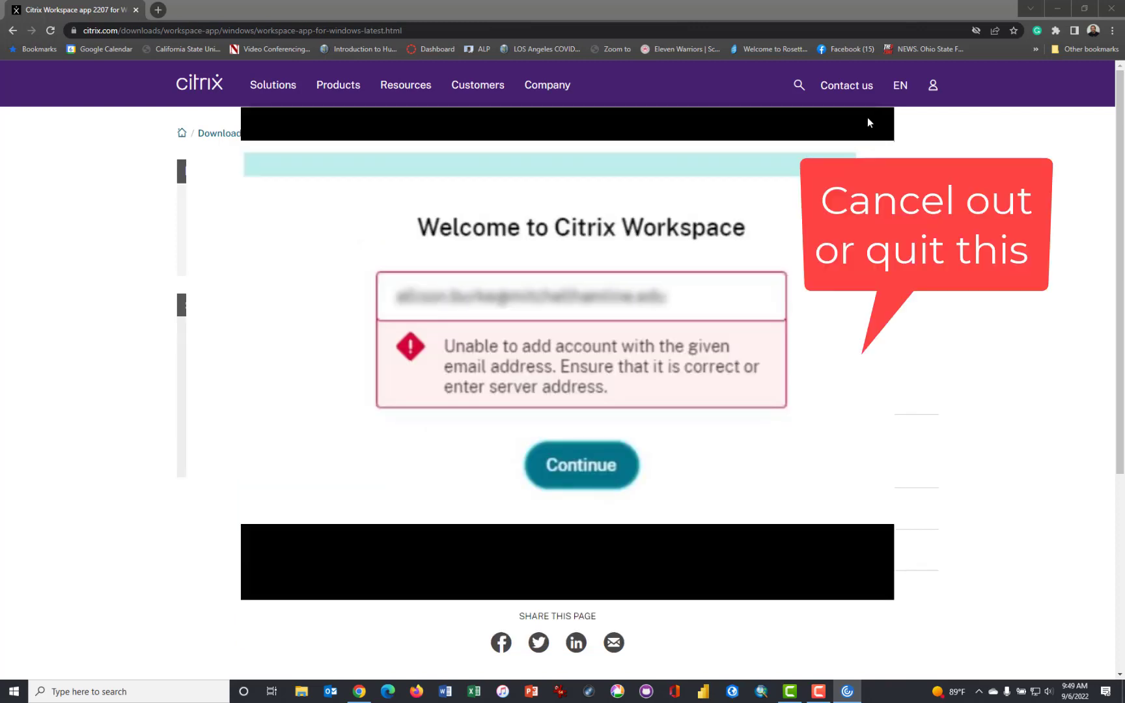
- Close the add-account window, search 'mycsun software', and open the myCSUNsoftware log-on page
left_click(867, 117)
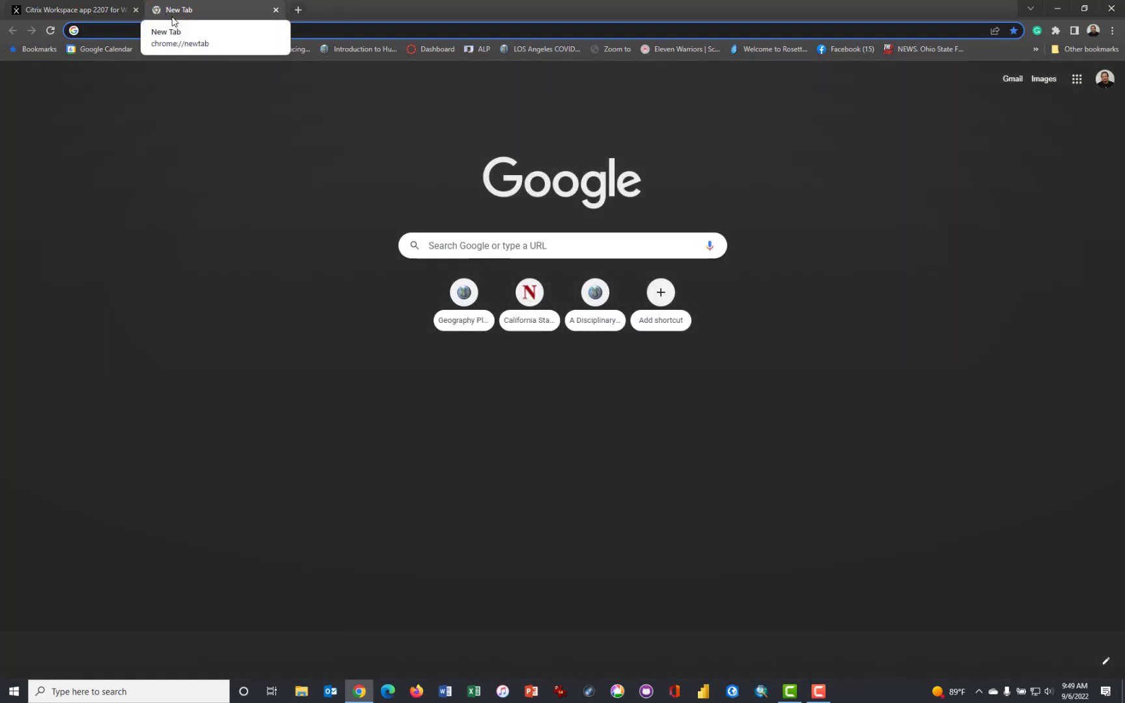
type("mycsu")
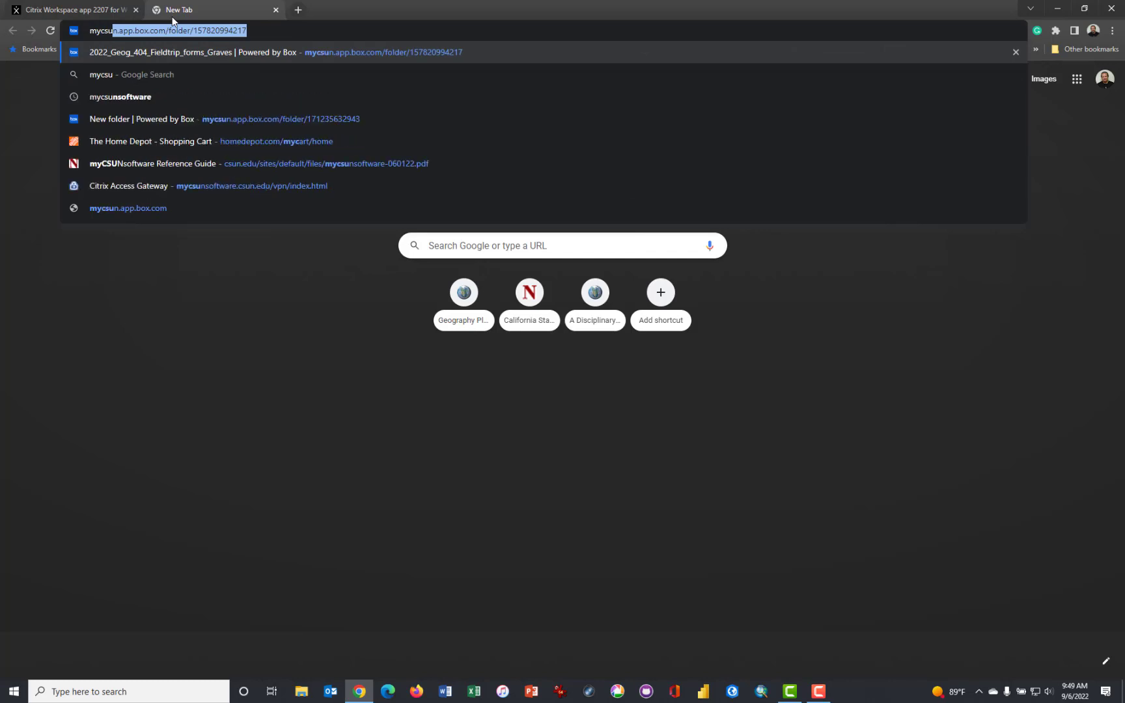
type("n software")
key("Return")
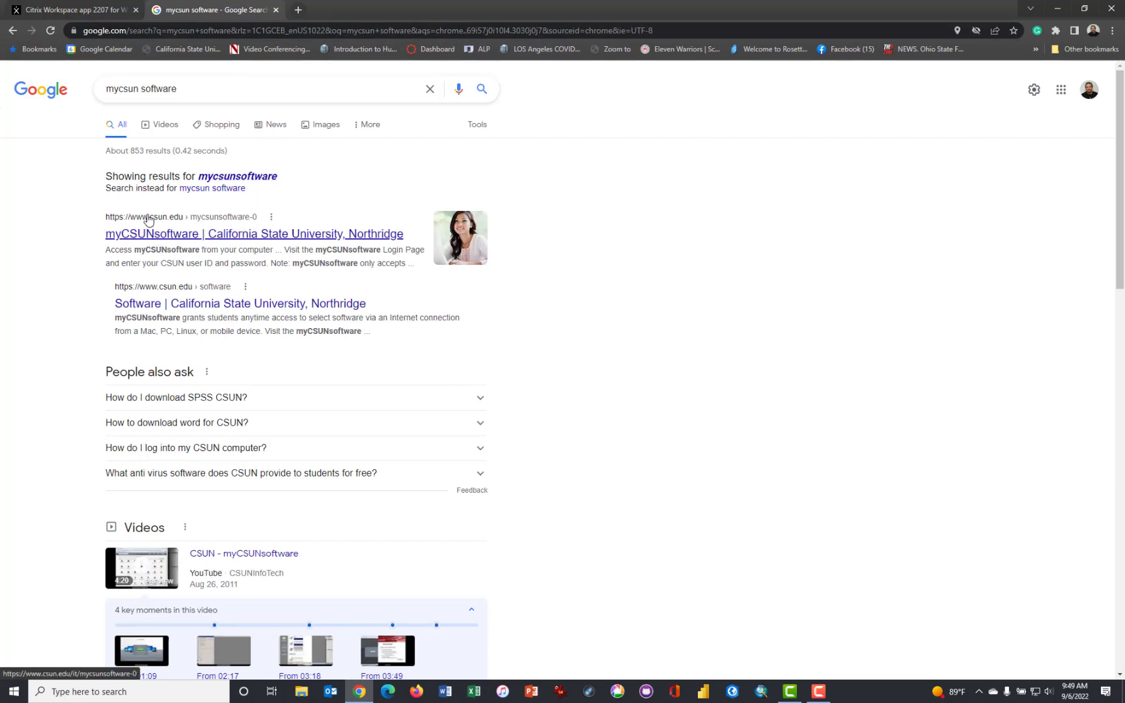
left_click(219, 240)
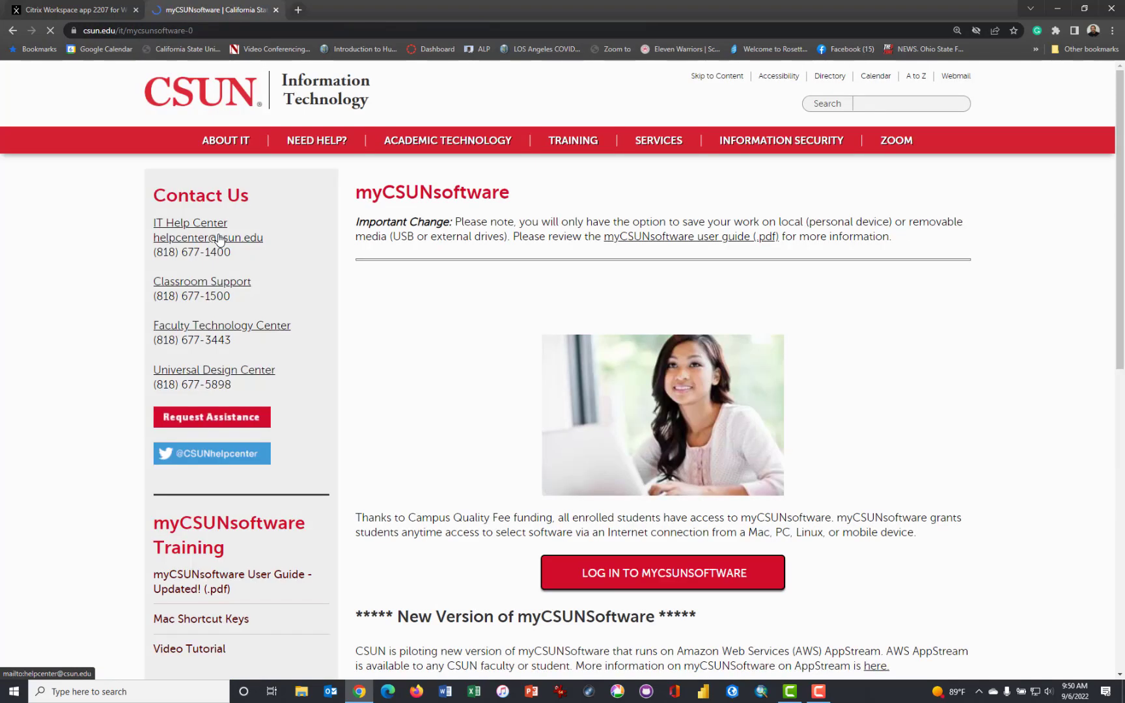
scroll(828, 351, "down", 1)
key("ctrl+plus")
key("ctrl+plus")
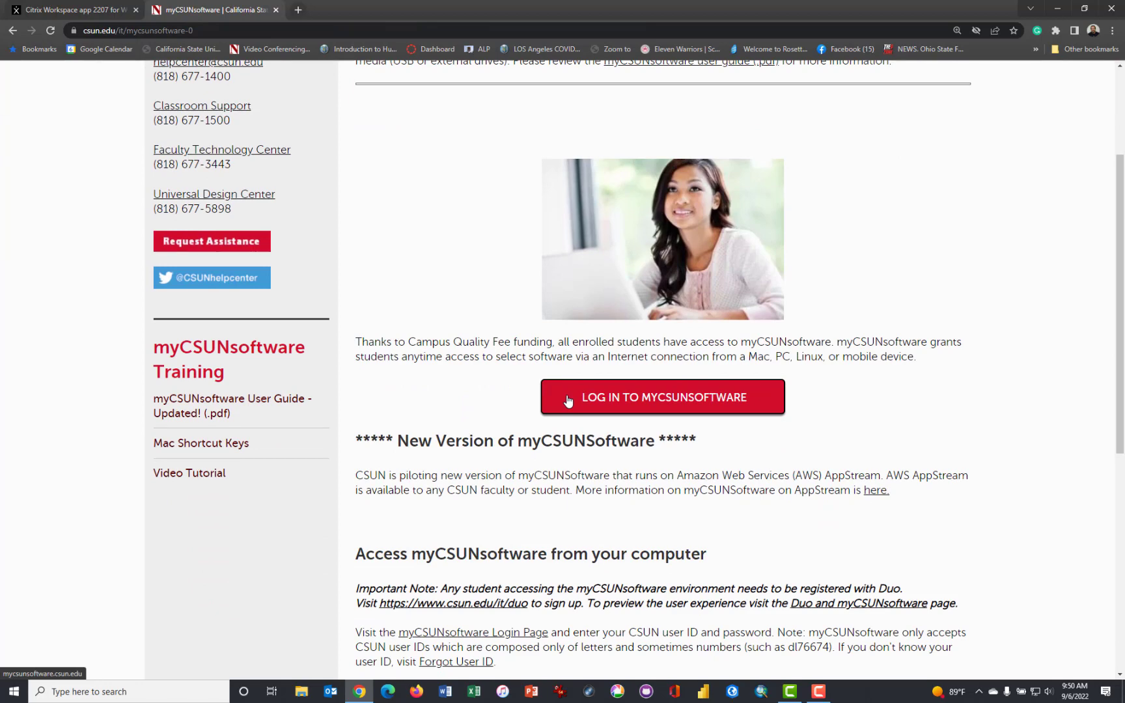
left_click(604, 401)
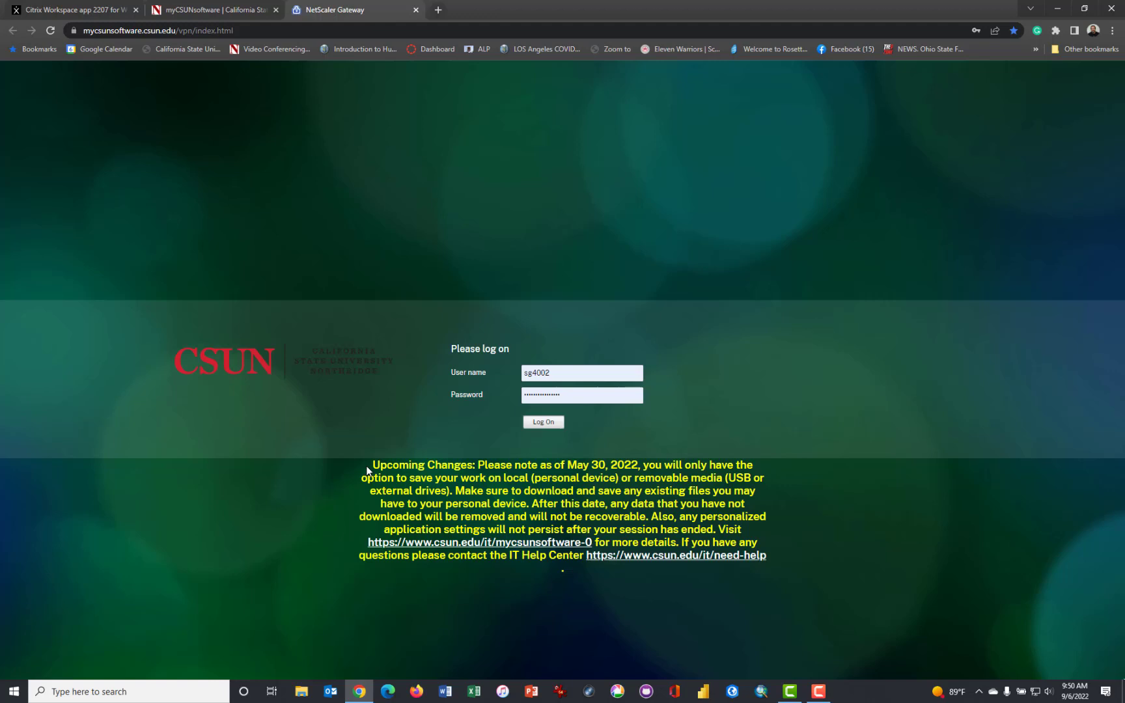
- Log on to myCSUNsoftware with the saved credentials and approve a Duo push
left_click_drag(368, 470, 774, 528)
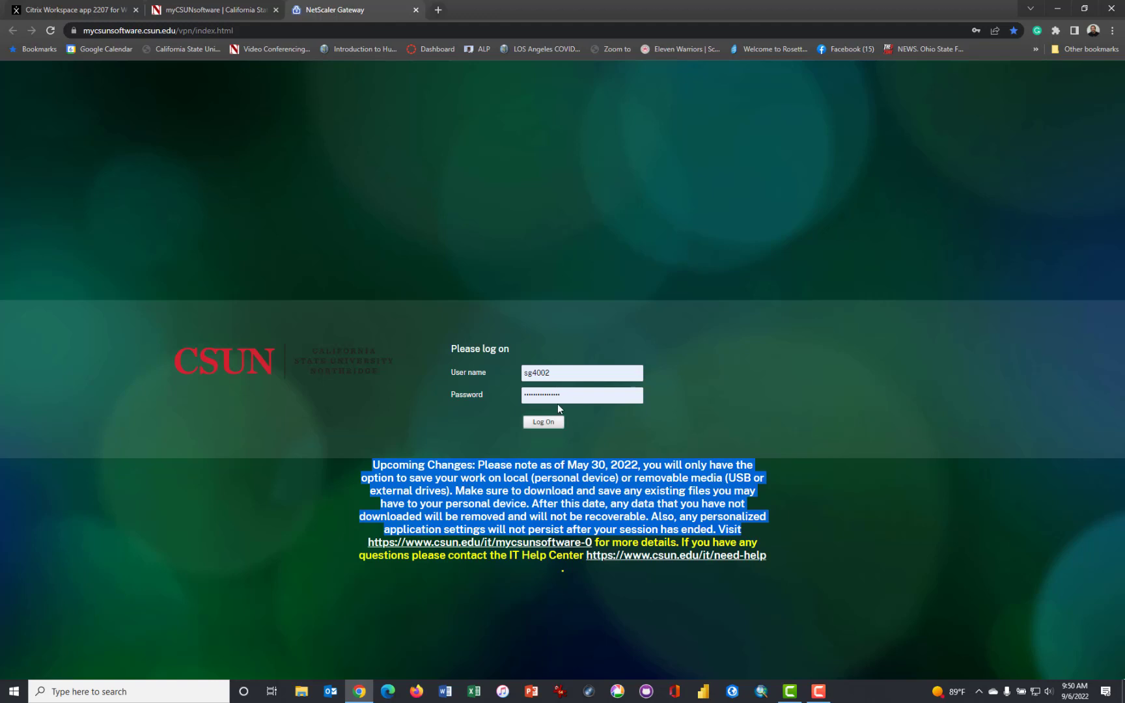
left_click(560, 375)
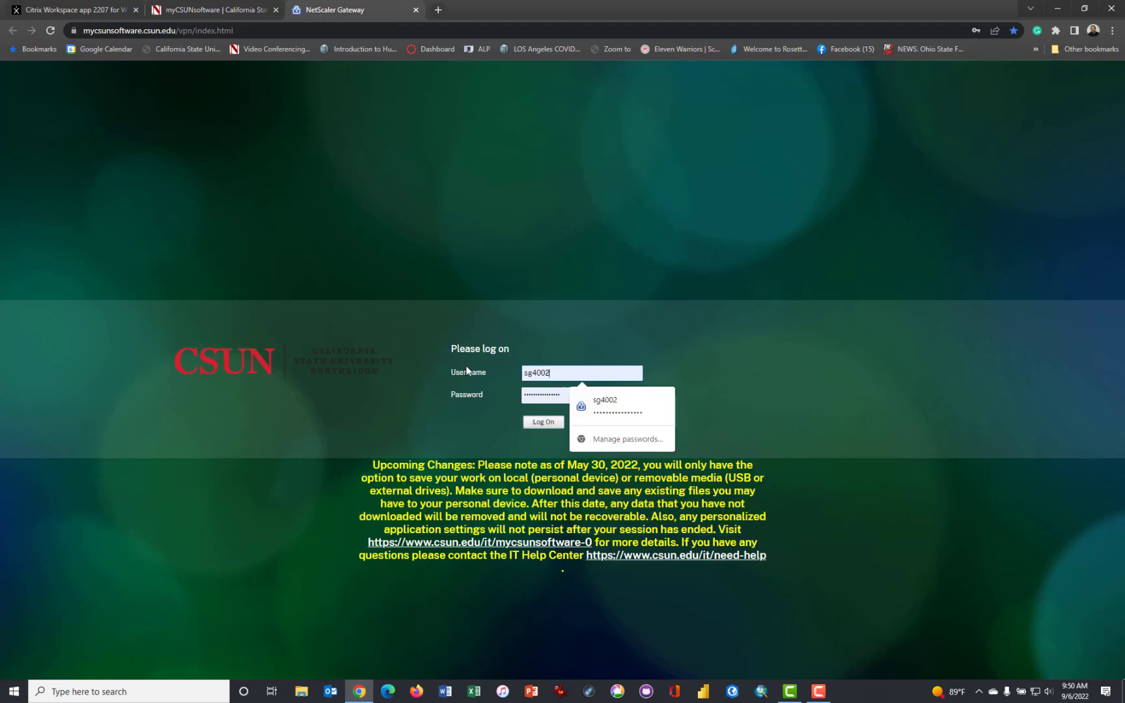
left_click(737, 380)
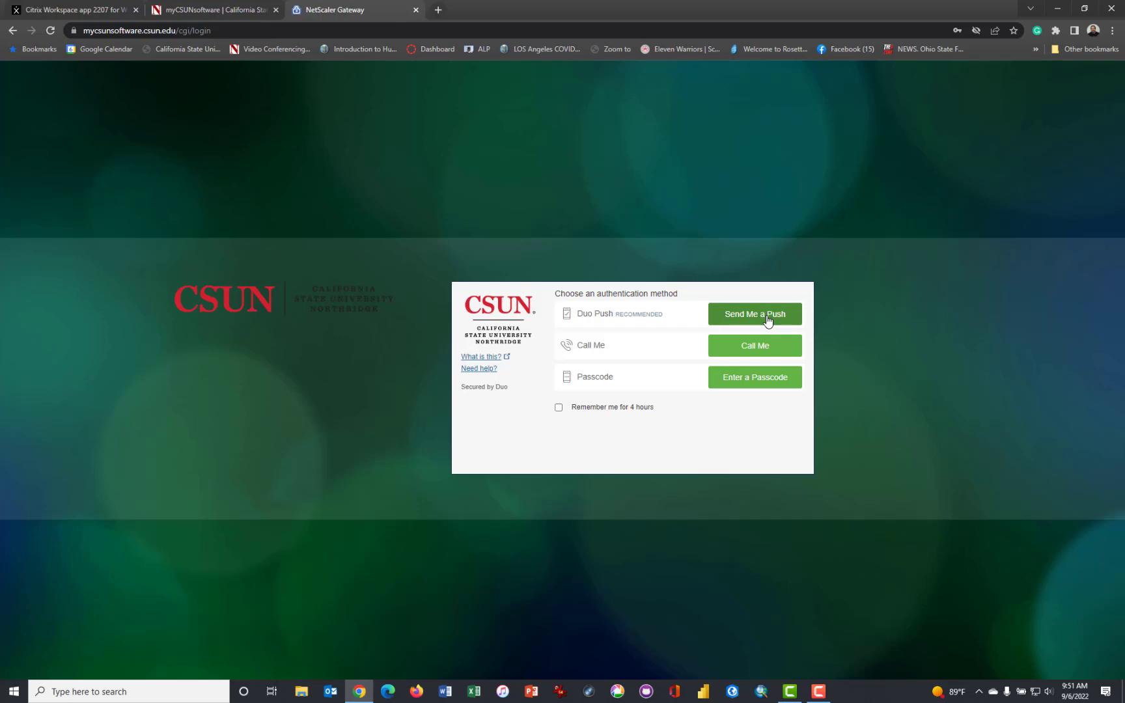
left_click(768, 320)
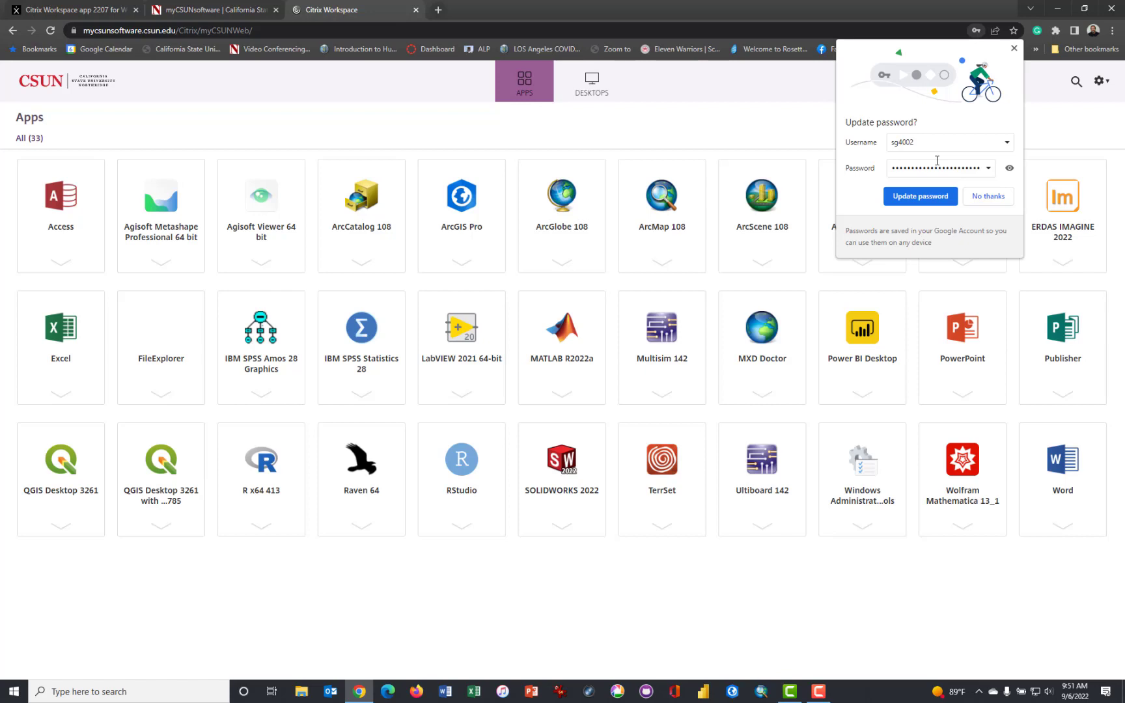
- Reveal the saved password, then dismiss Chrome's Update password offer
left_click(1008, 170)
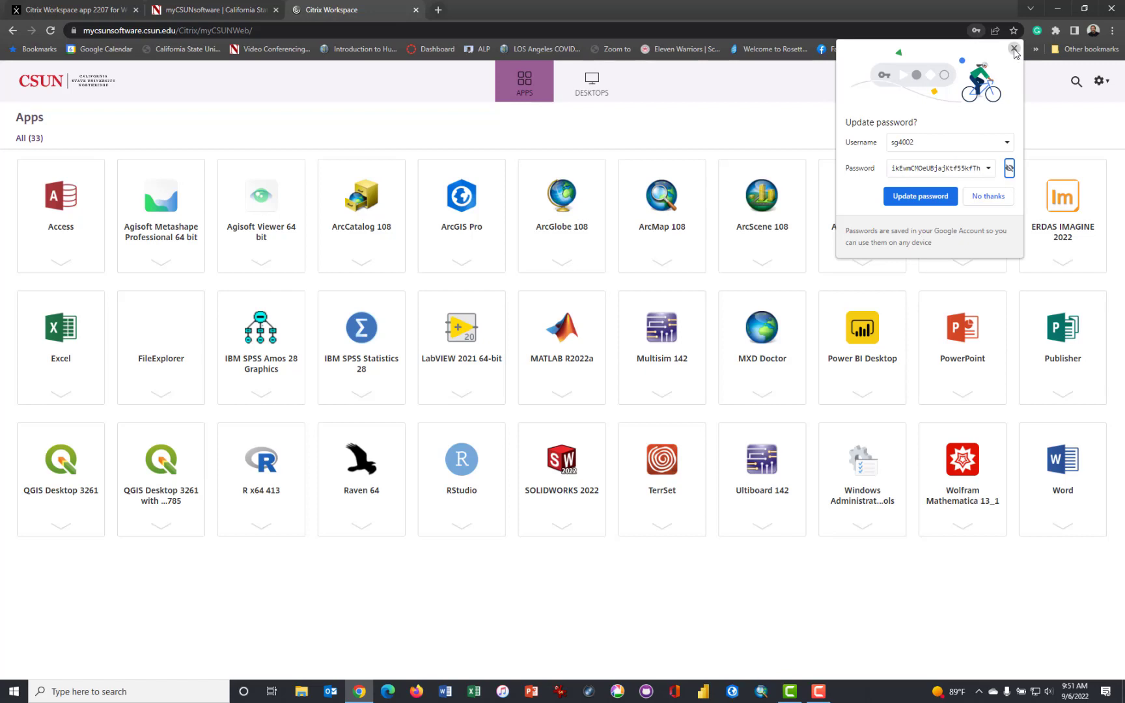
left_click(1013, 49)
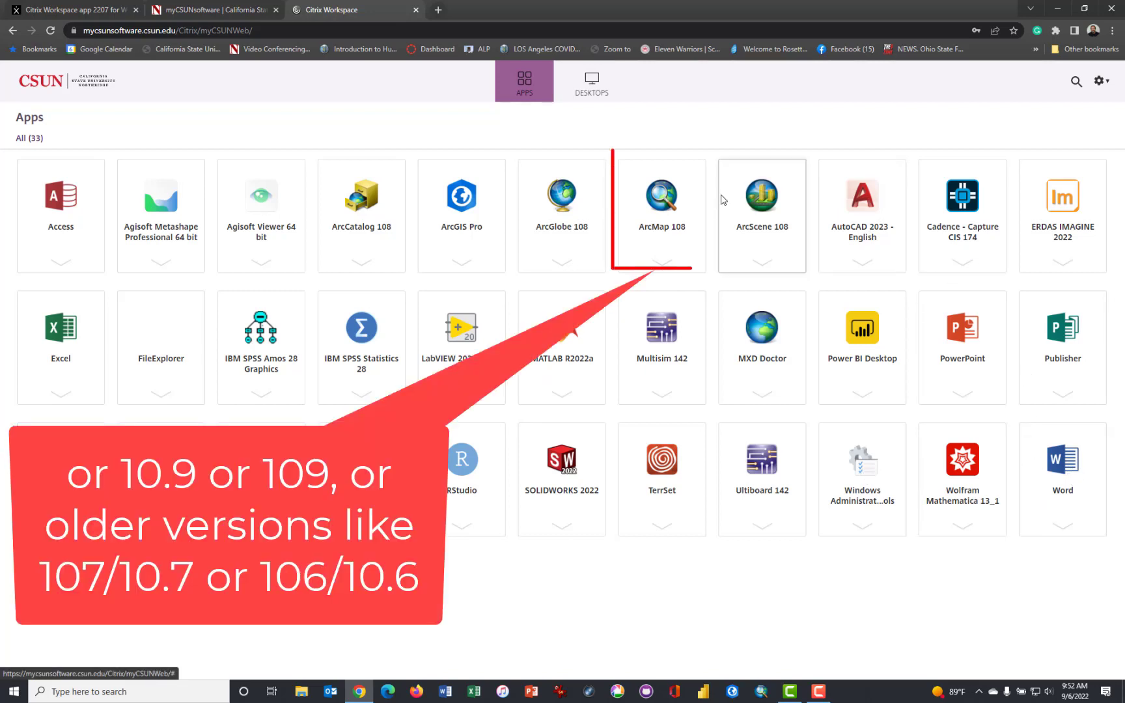
- Start ArcMap 108 from the apps list and save its .ica launch file to Downloads
left_click(663, 198)
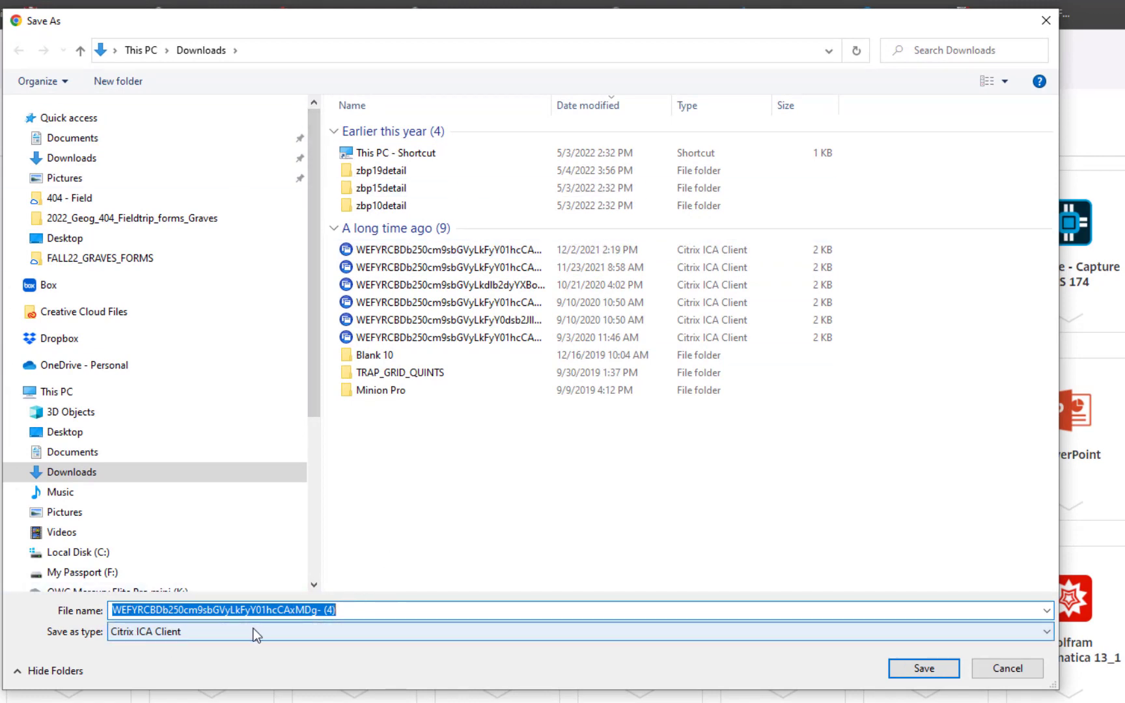
left_click(945, 677)
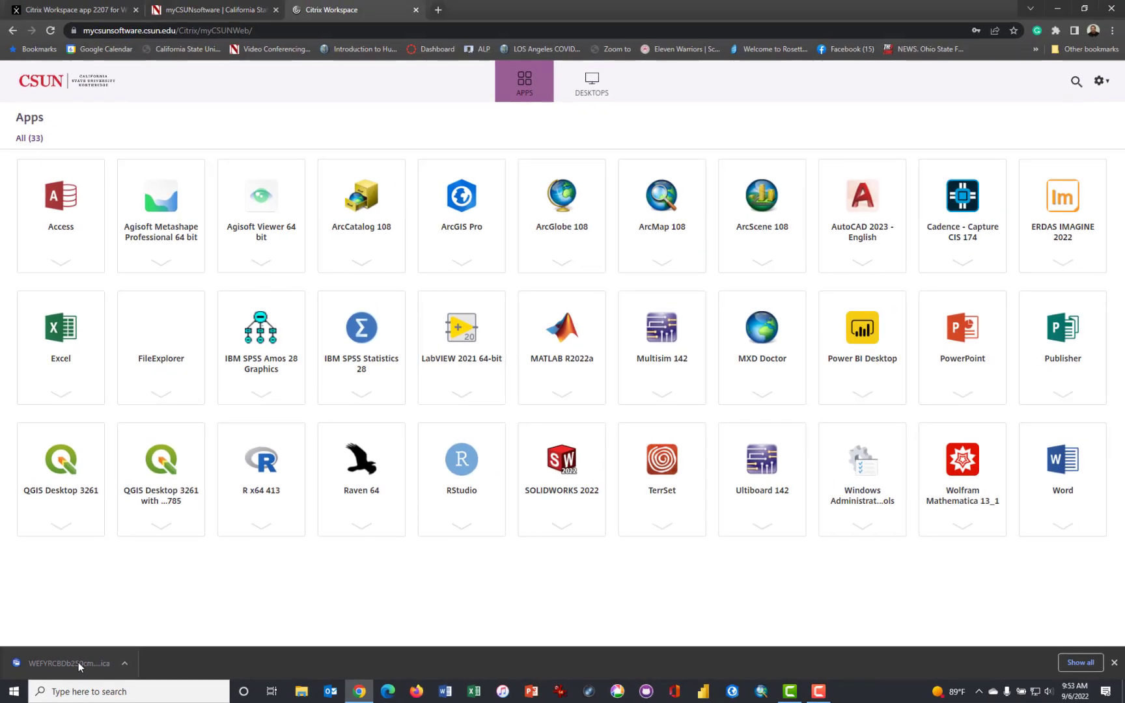
- Open the downloaded .ica file and permit the remote session to use local devices
left_click(78, 662)
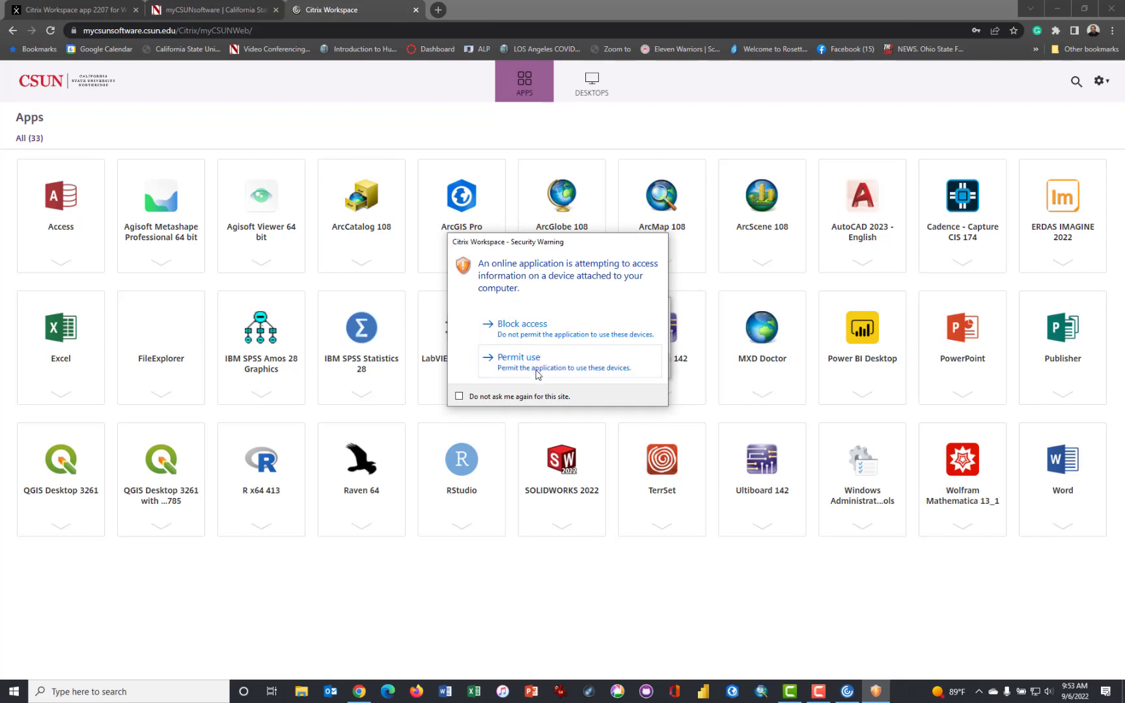
left_click(534, 369)
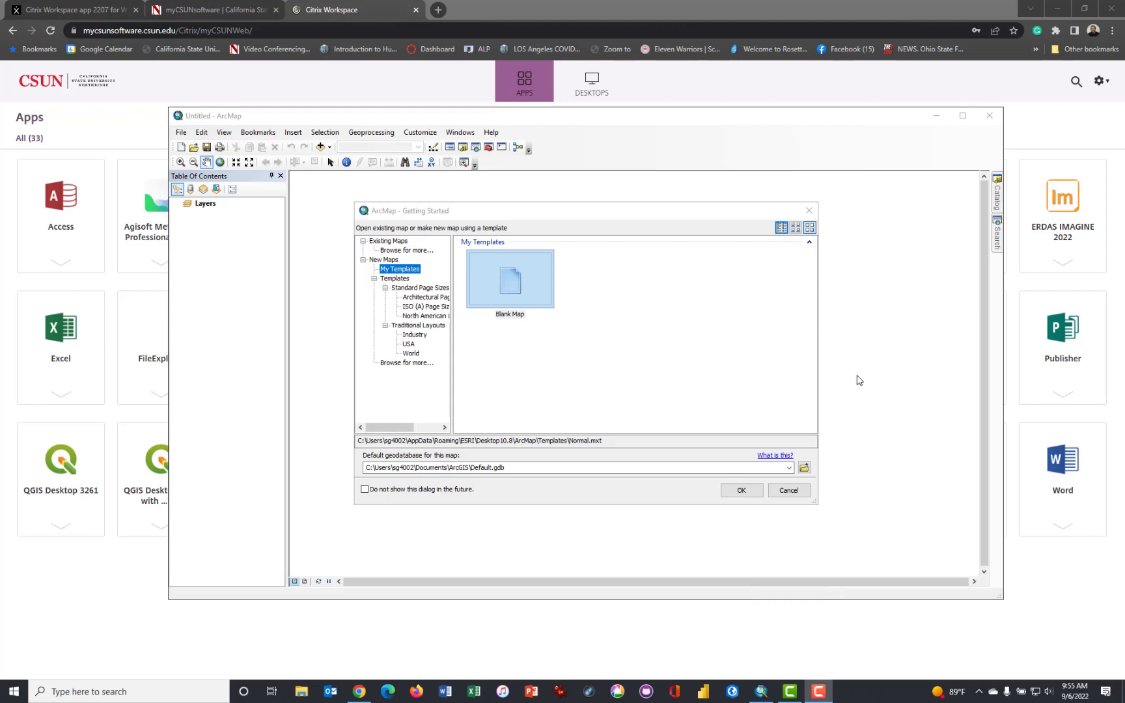
- Dismiss Getting Started with an empty map and start opening a map document from the File menu
left_click(787, 492)
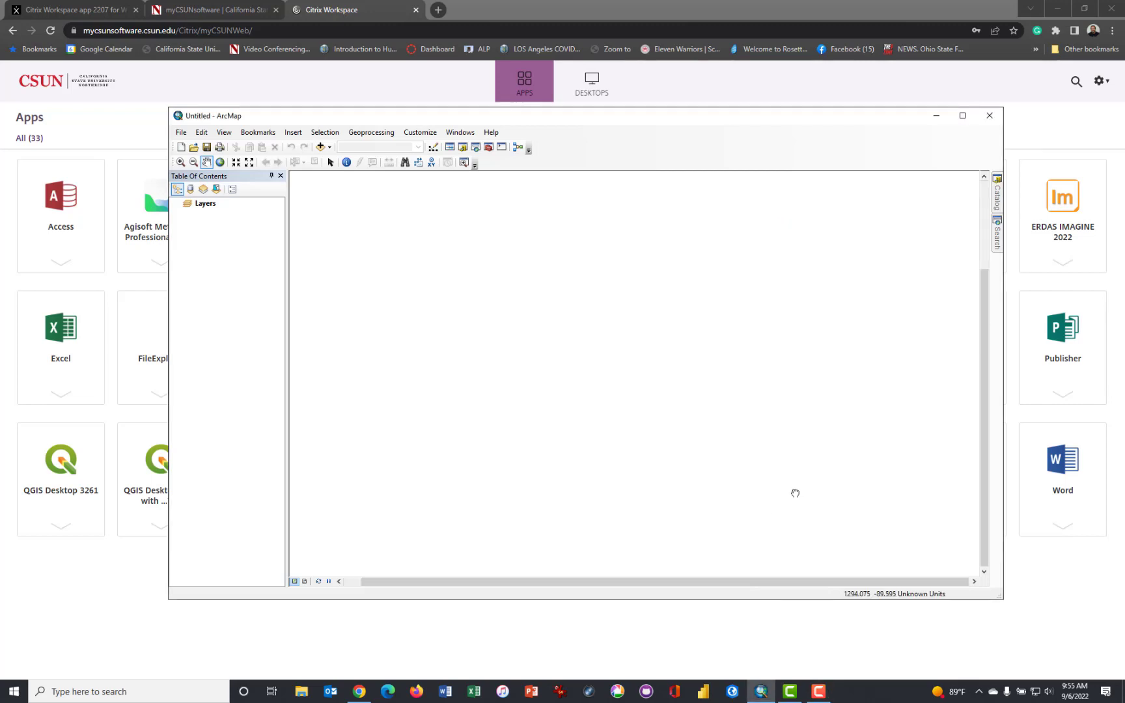
left_click(181, 132)
left_click(200, 160)
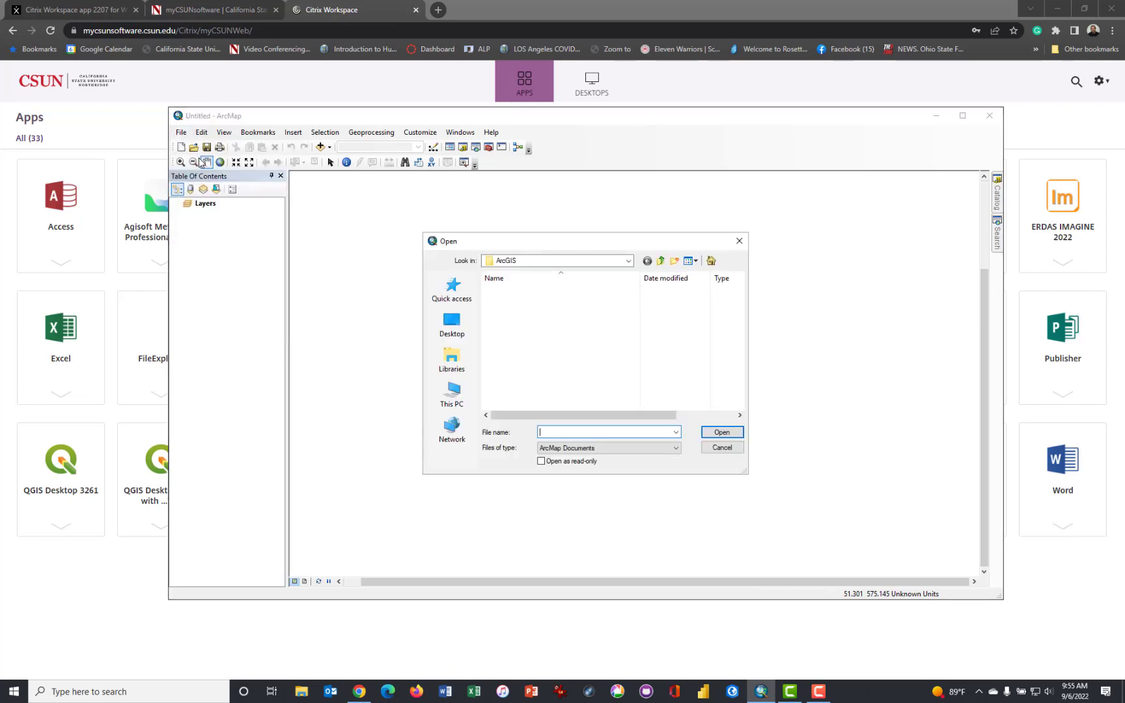
- Browse This PC with all file access permitted and scroll to the Geog Share (H:) drive
left_click(451, 392)
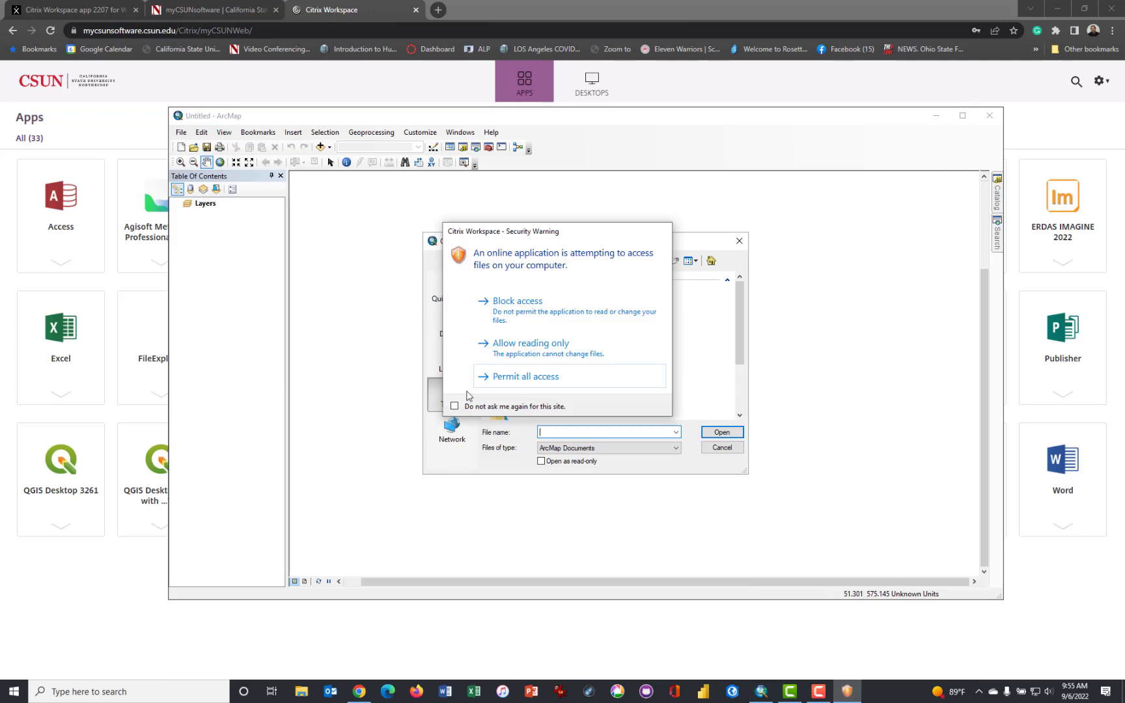
left_click(522, 383)
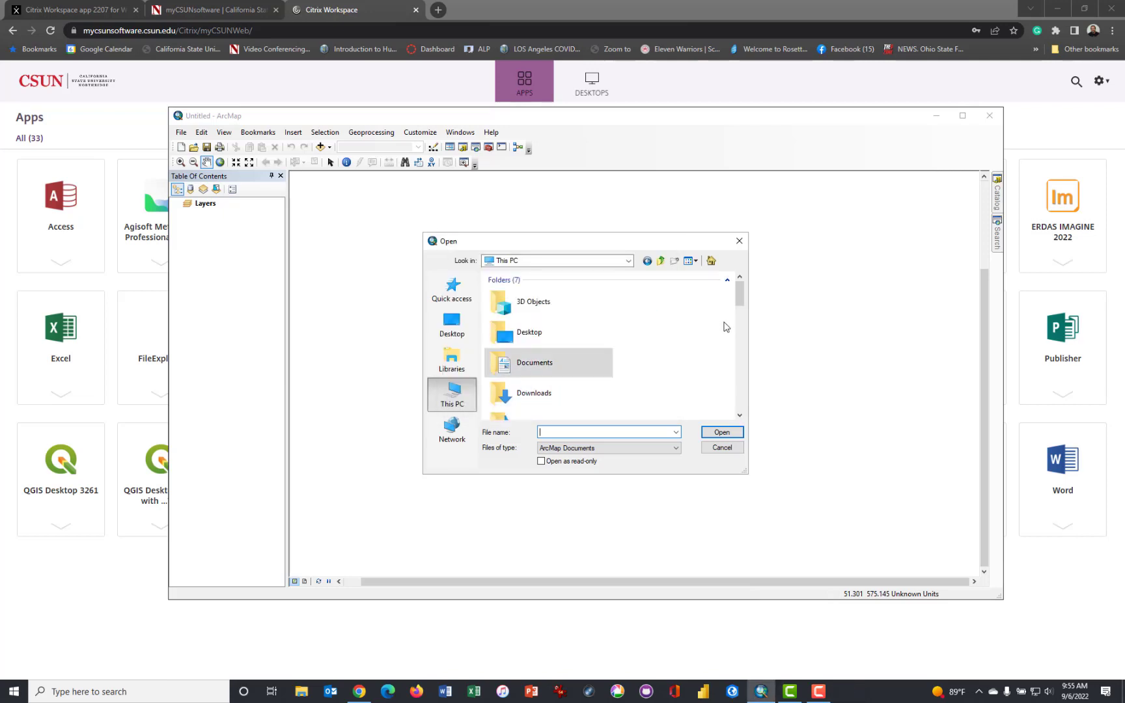
left_click_drag(739, 300, 721, 411)
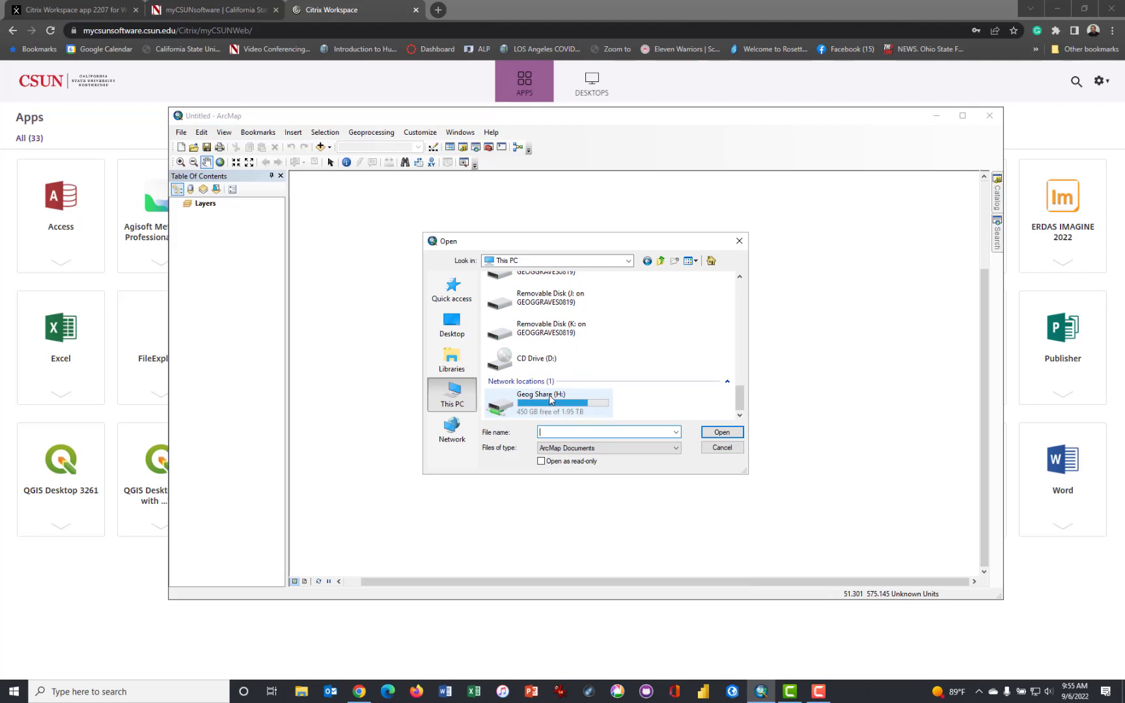
scroll(620, 370, "up", 10)
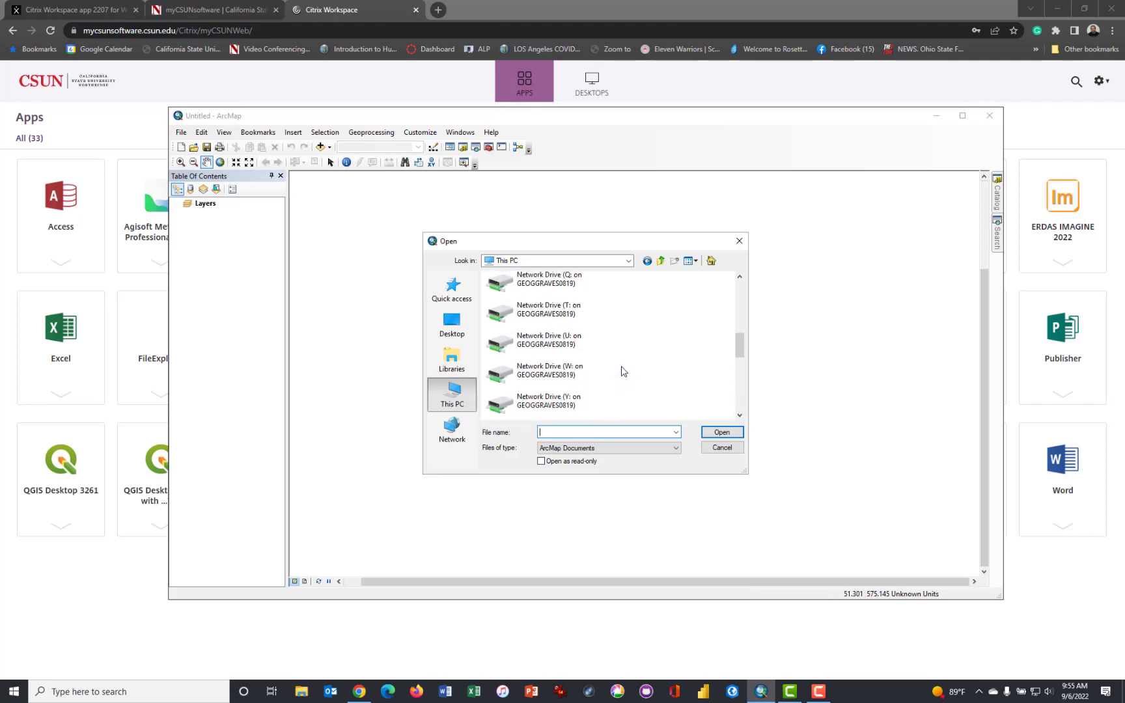
scroll(622, 371, "down", 5)
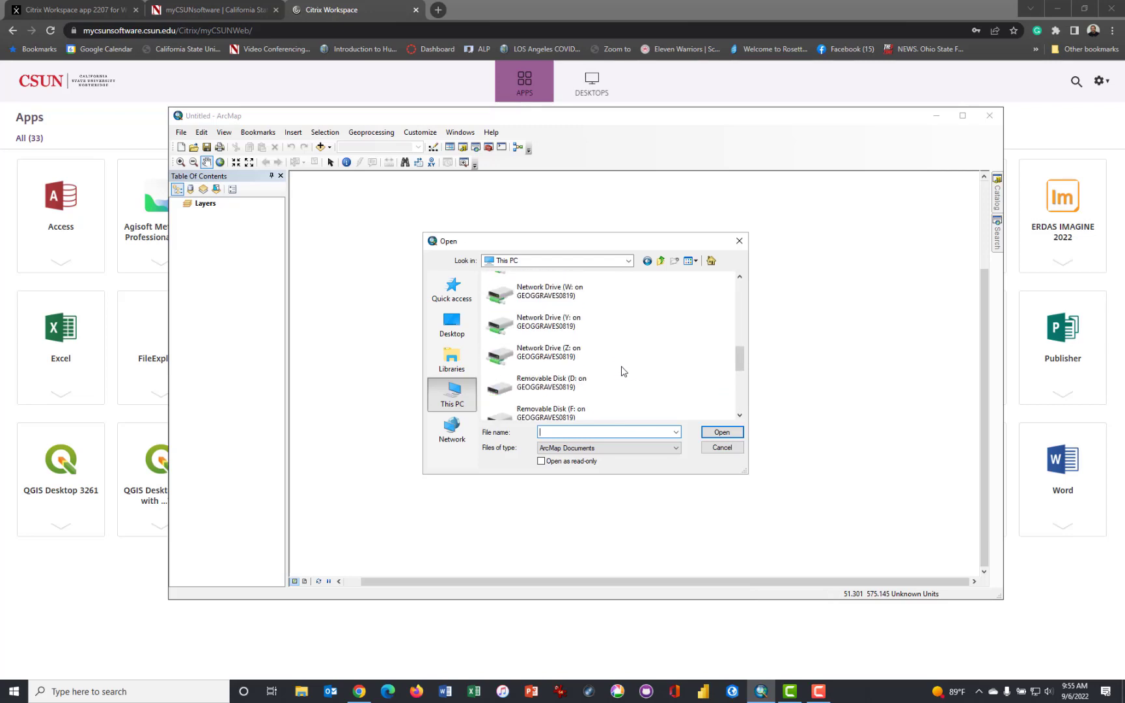
scroll(623, 371, "down", 2)
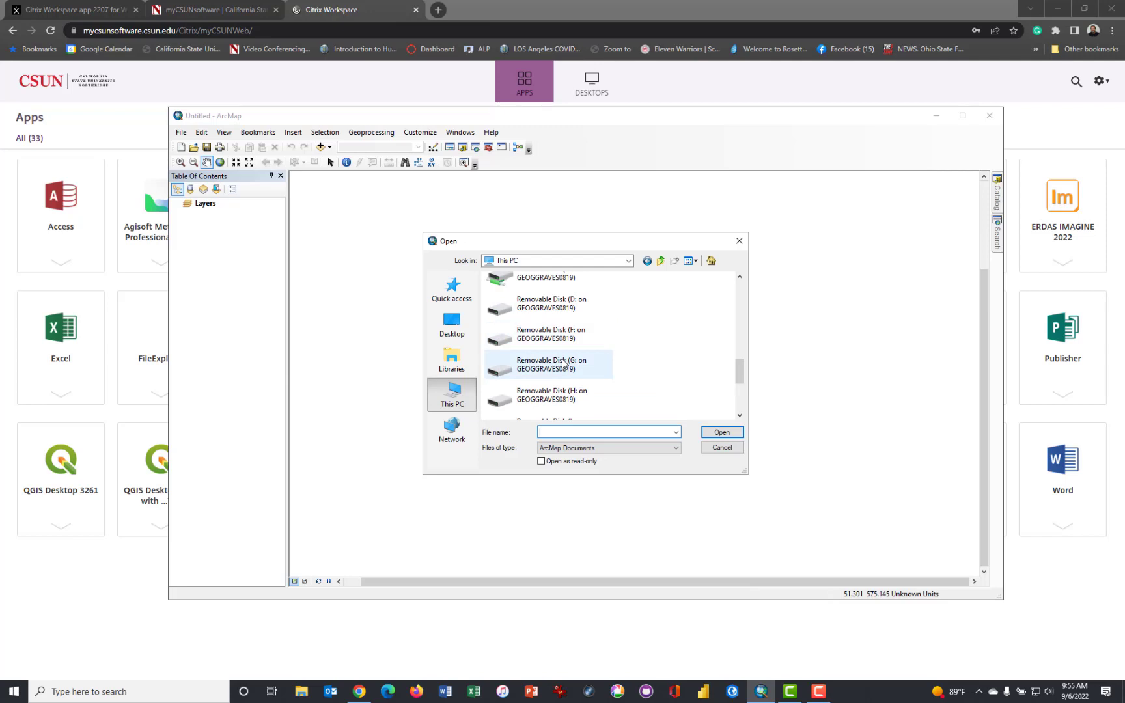
scroll(602, 370, "down", 2)
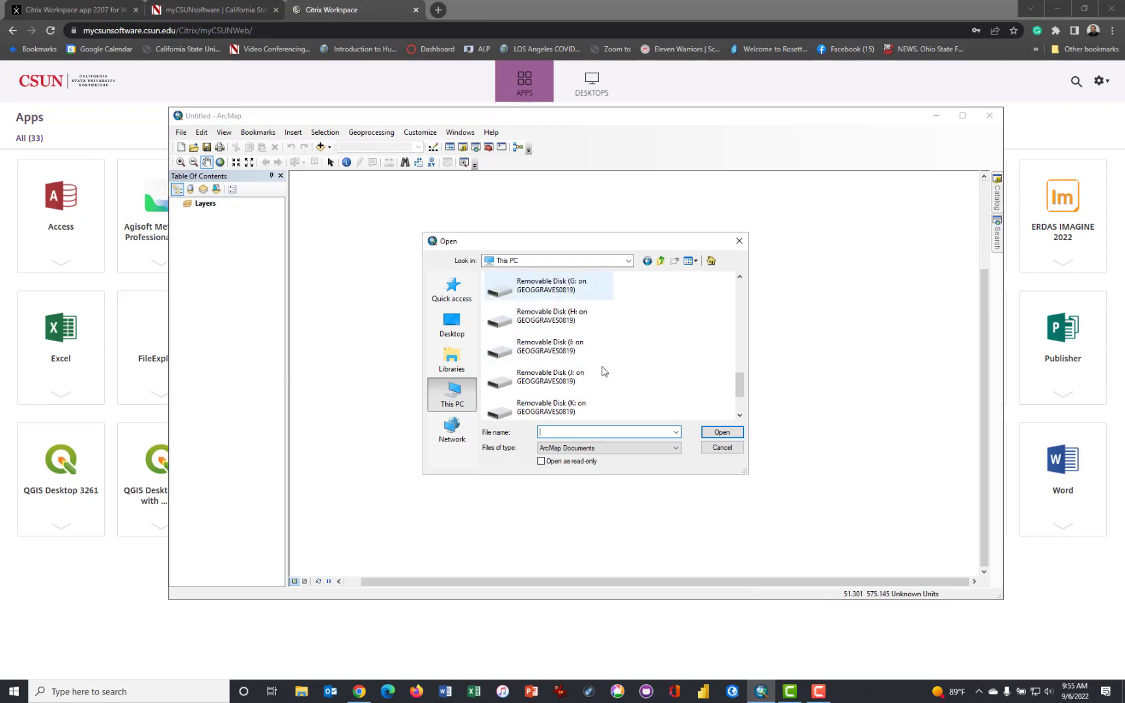
scroll(603, 371, "up", 4)
scroll(603, 371, "up", 4)
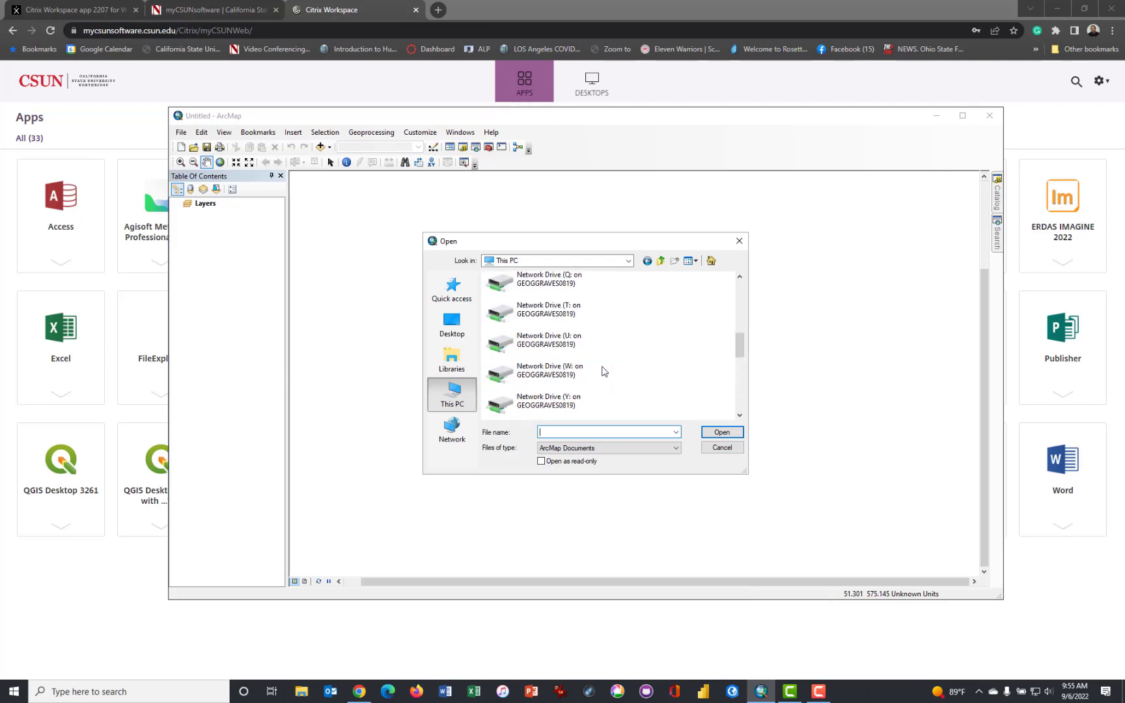
scroll(603, 371, "down", 2)
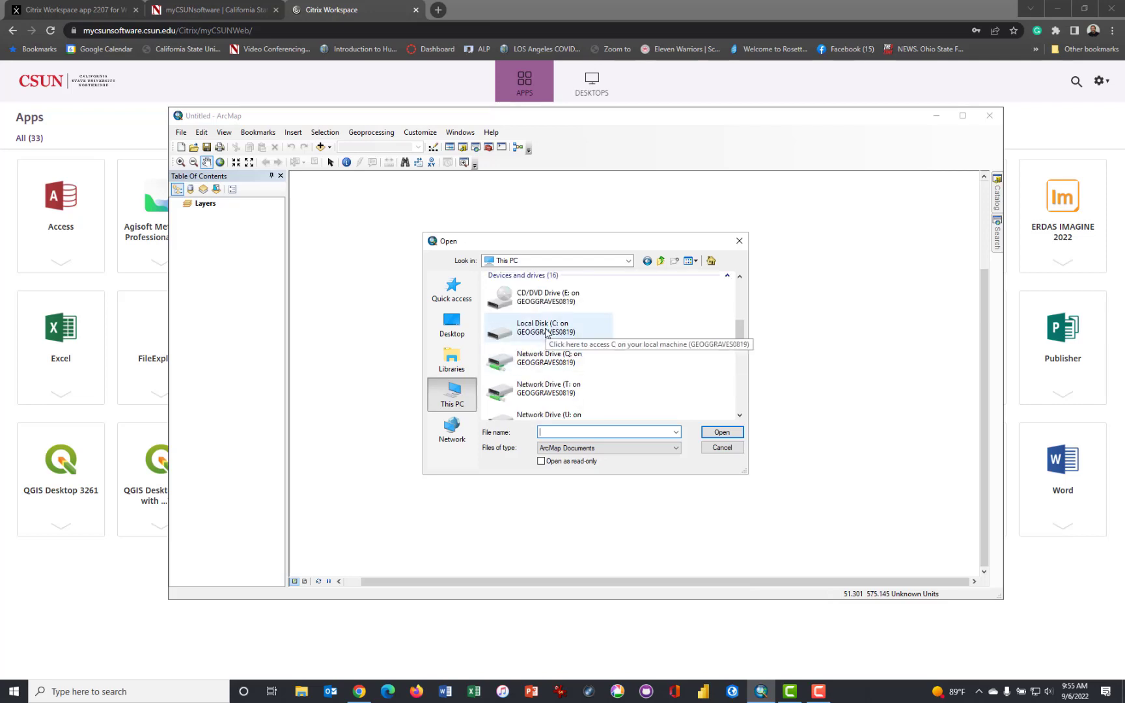
scroll(631, 343, "down", 5)
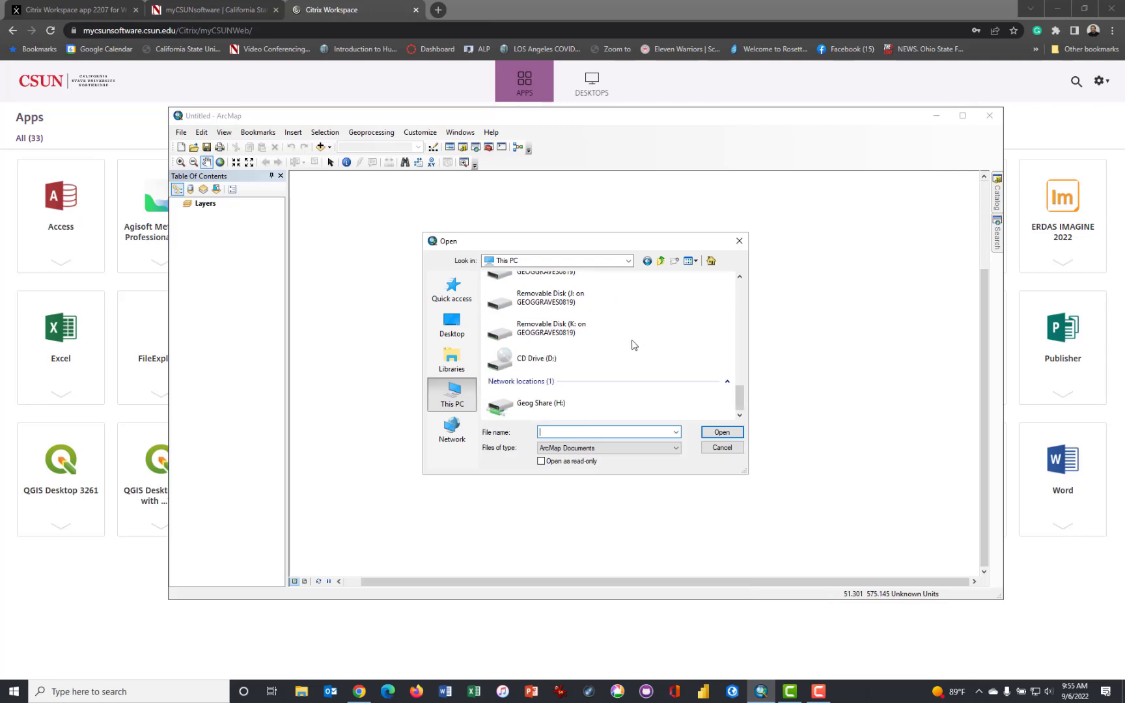
- Open Lab1_2020 from Geog Share (H:) > geog107 > Lab1, declining to save the Untitled map
left_click(567, 401)
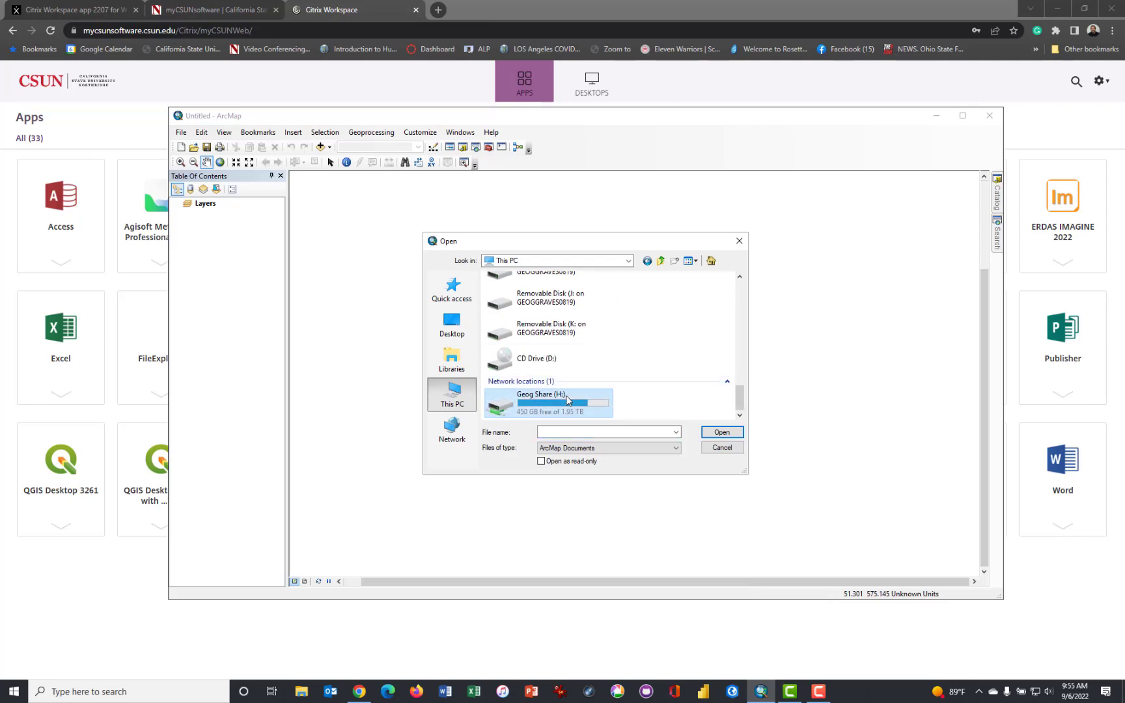
double_click(566, 400)
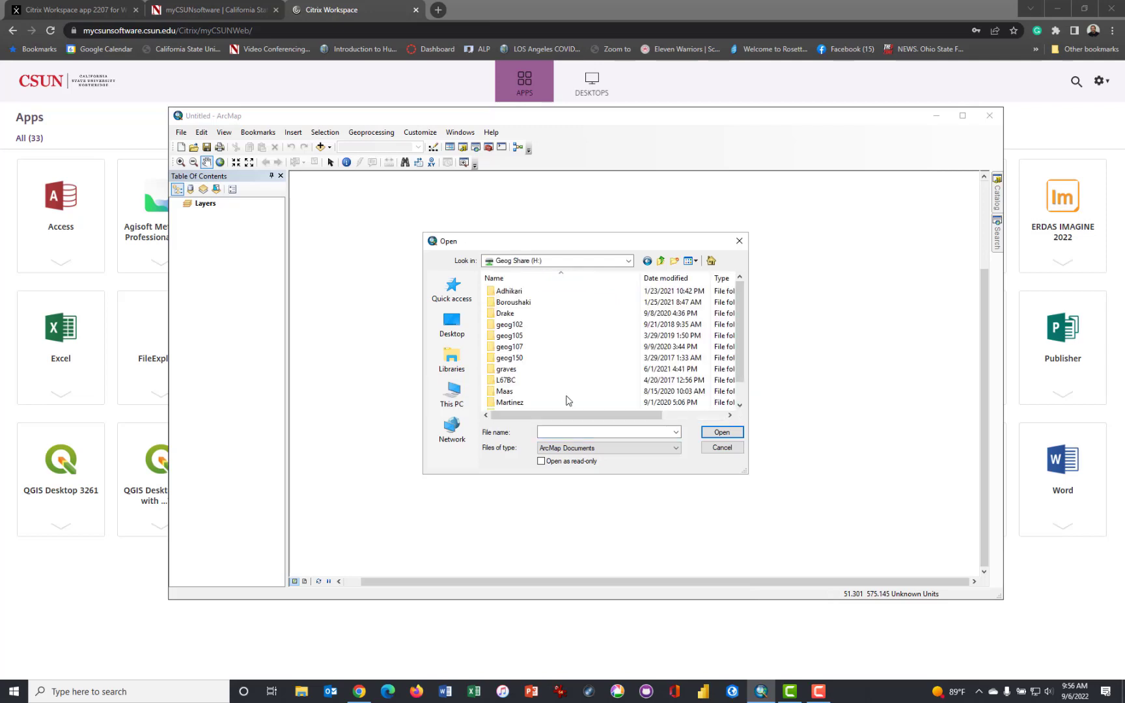
double_click(530, 347)
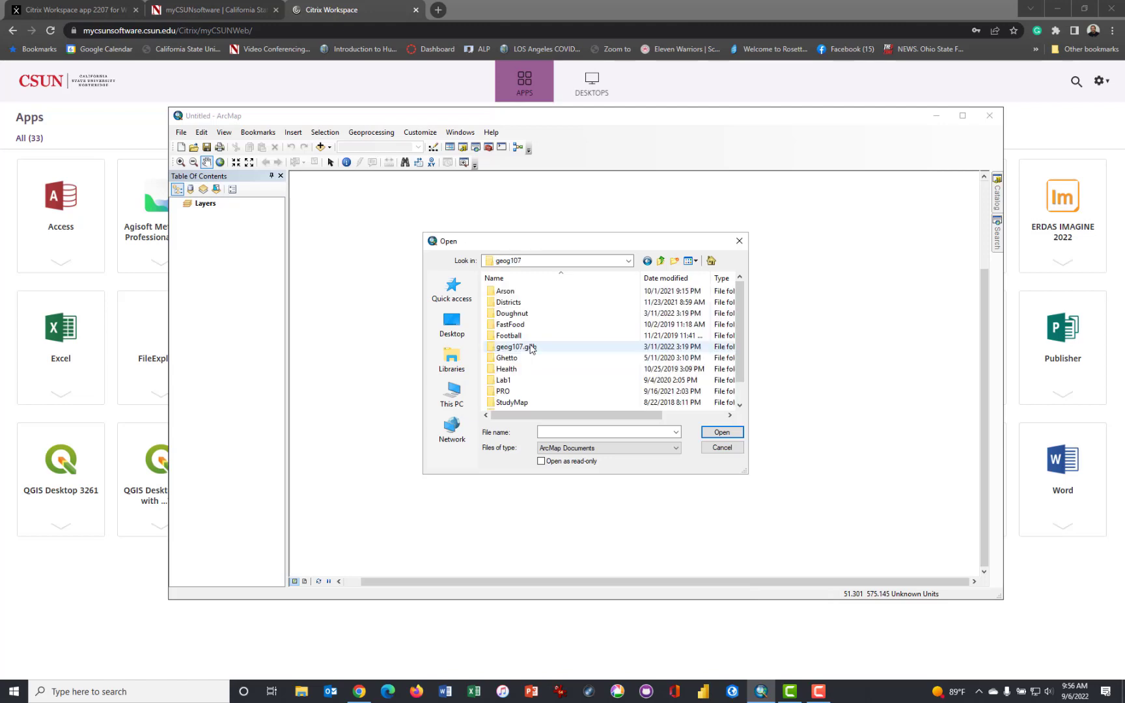
double_click(552, 380)
left_click(514, 318)
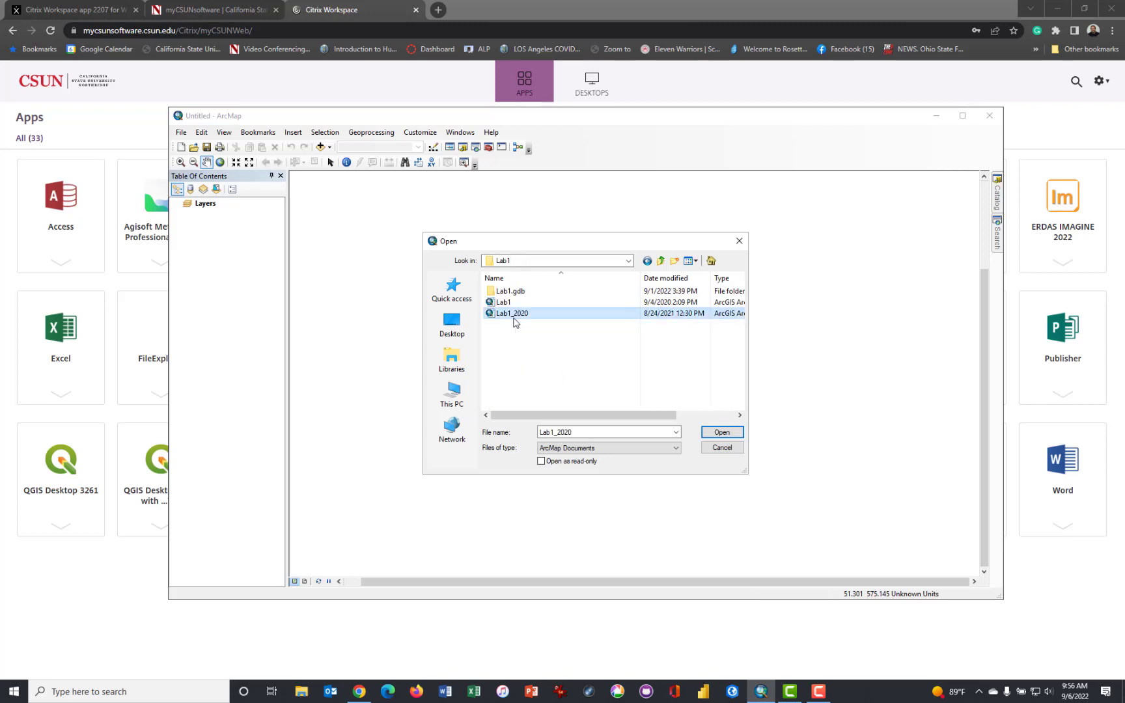
double_click(515, 314)
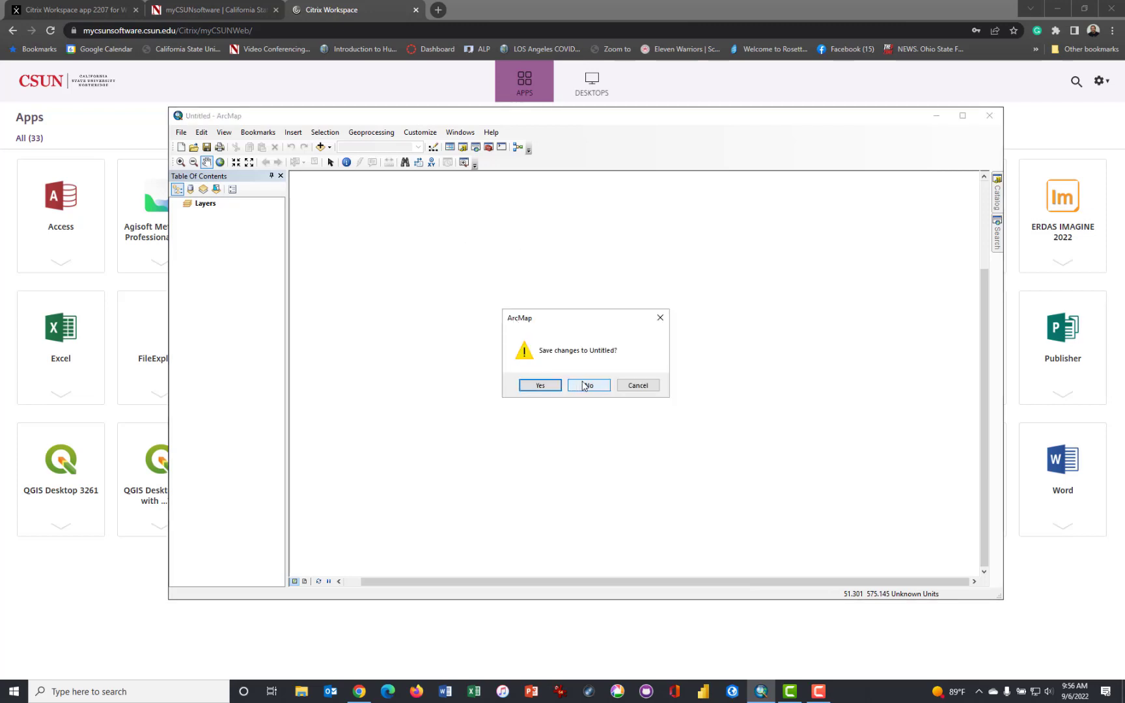
left_click(584, 386)
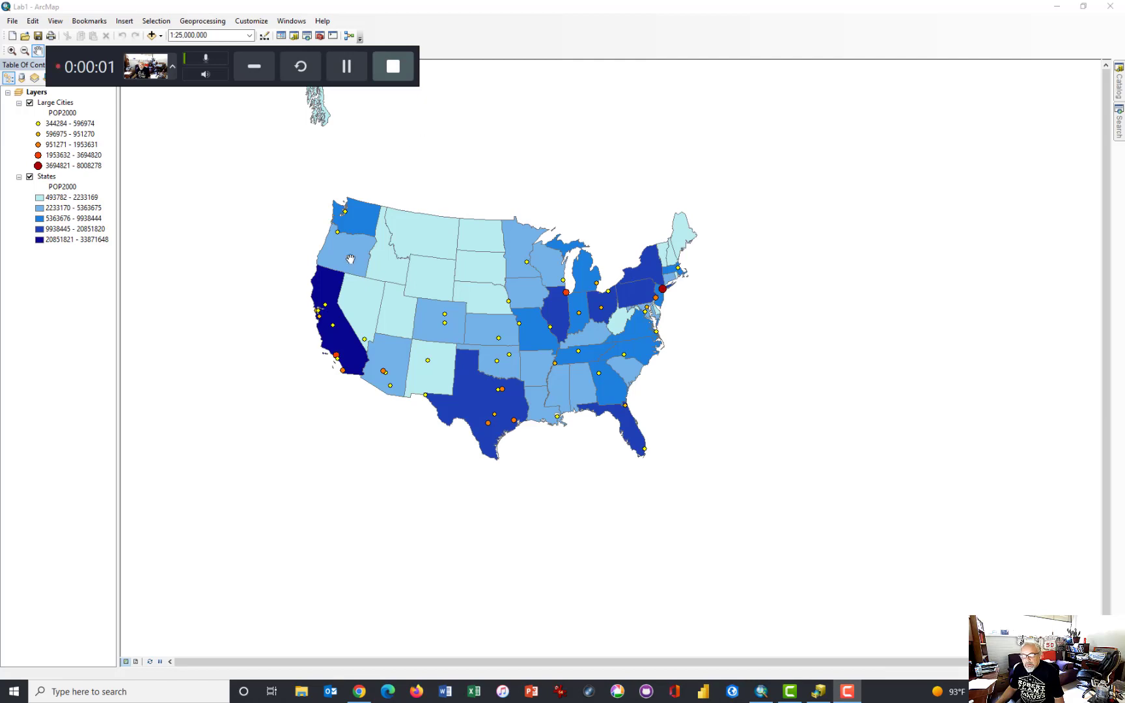
- Pan and zoom the population map to 1:15,000,000 with the US states centred in view
left_click_drag(323, 249, 364, 283)
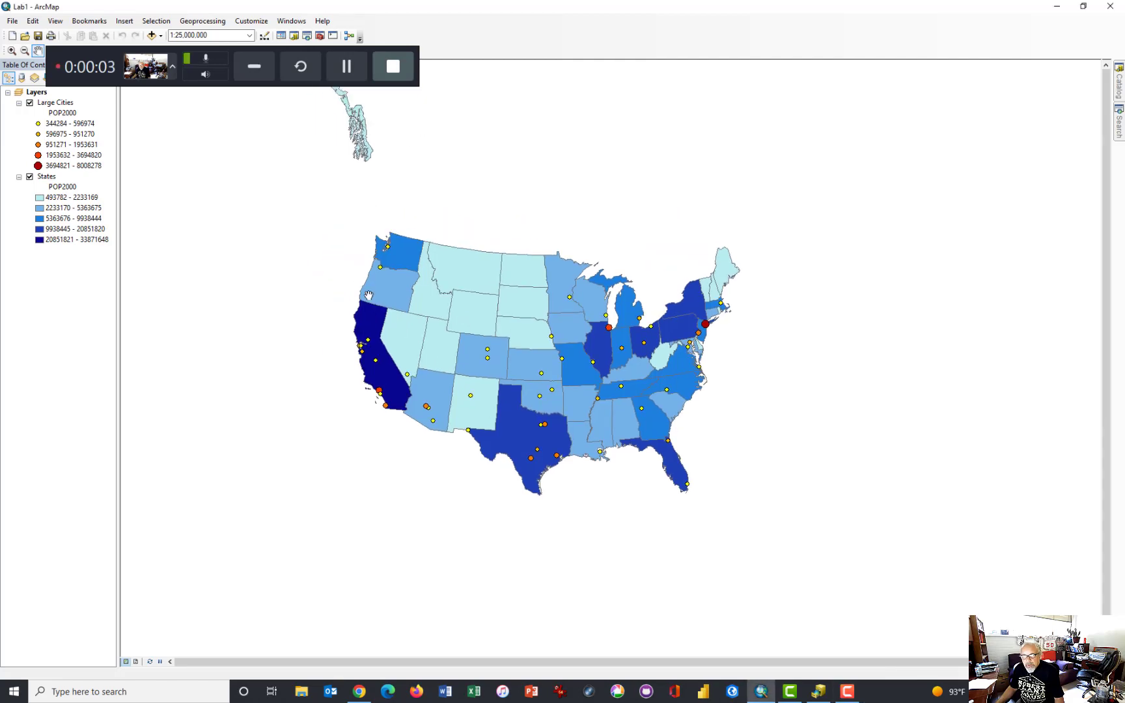
scroll(369, 295, "up", 3)
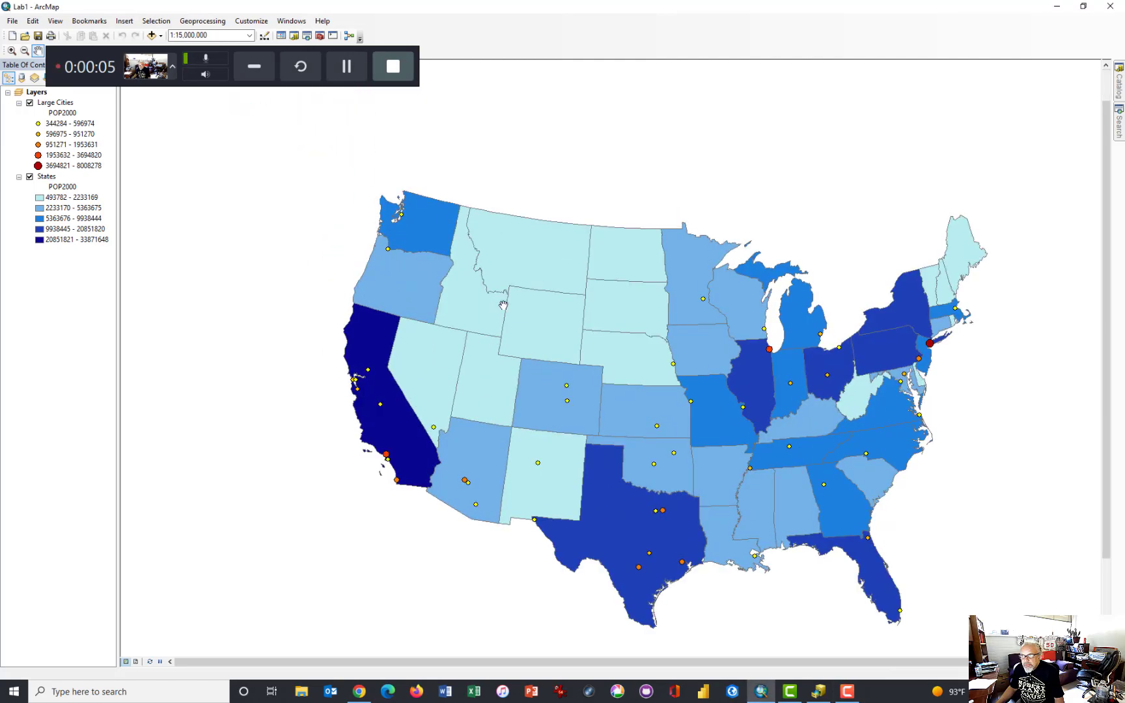
left_click_drag(503, 304, 461, 247)
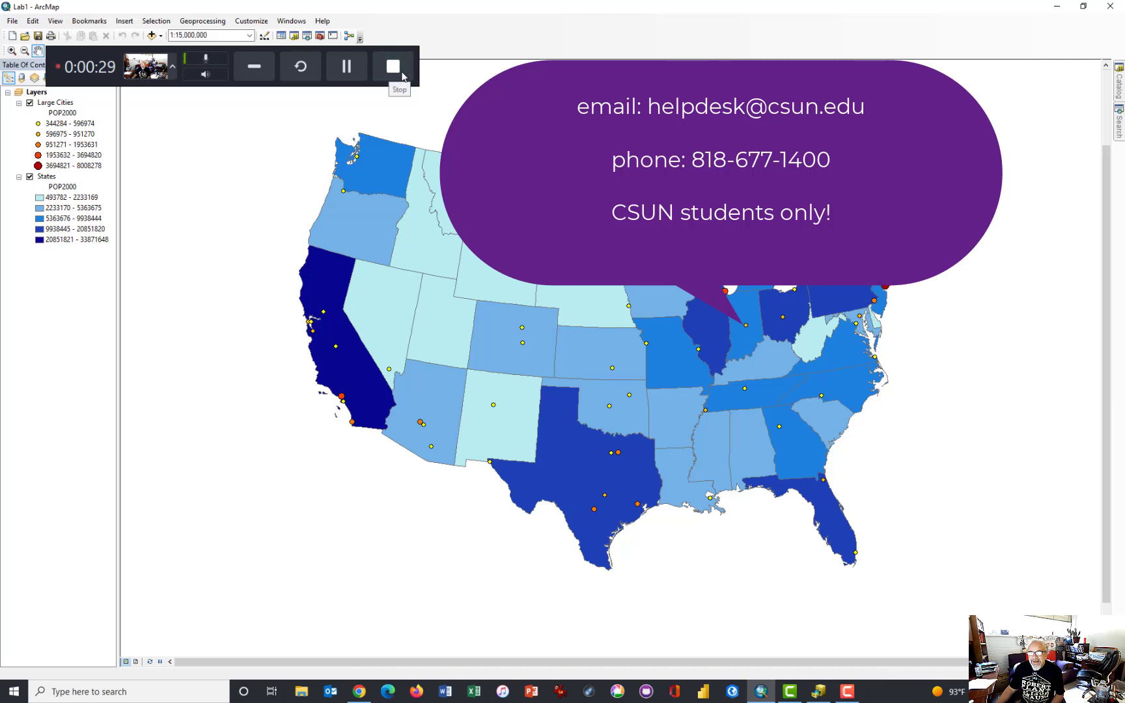
left_click(401, 76)
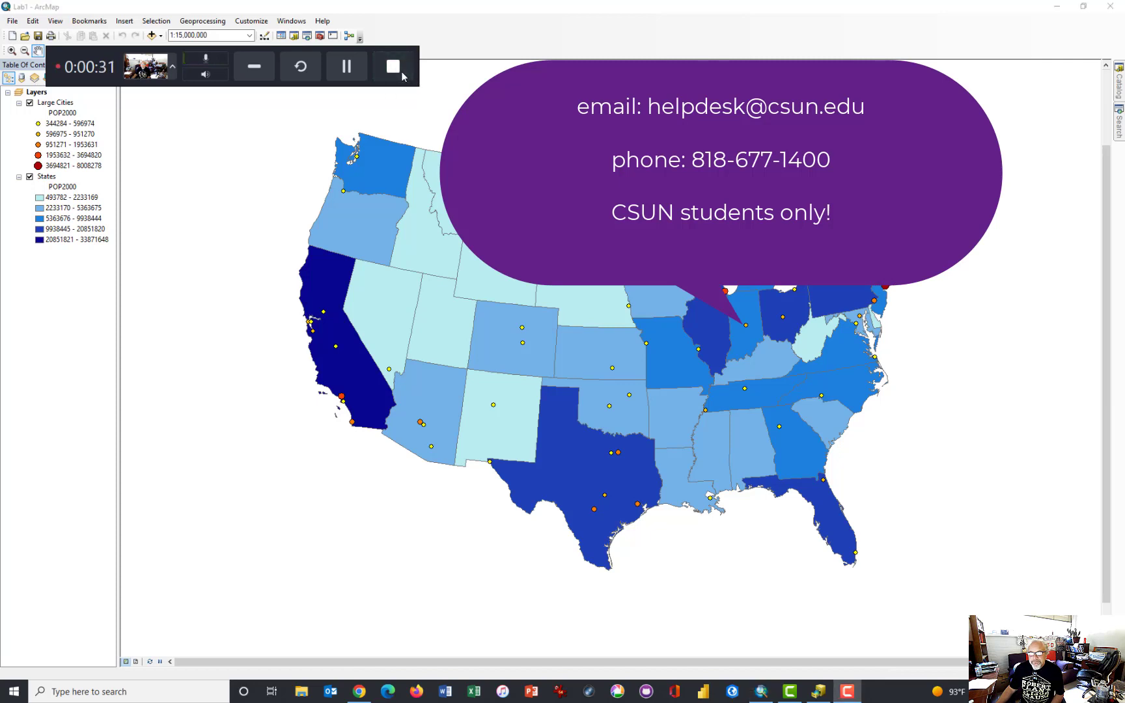